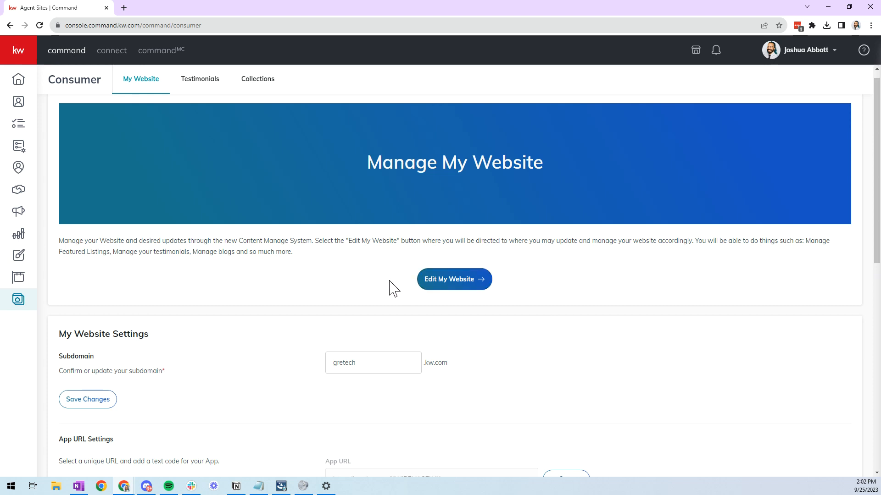
Open the agent website for editing in its content management dashboard.
{"action": "left_click", "coordinate": [436, 279]}
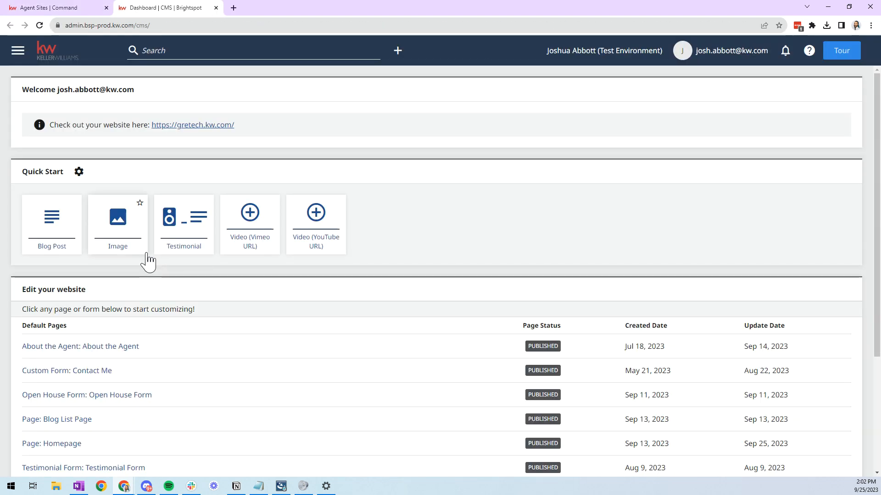
{"action": "scroll", "coordinate": [350, 265], "scroll_direction": "down", "scroll_amount": 1}
{"action": "scroll", "coordinate": [350, 266], "scroll_direction": "up", "scroll_amount": 1}
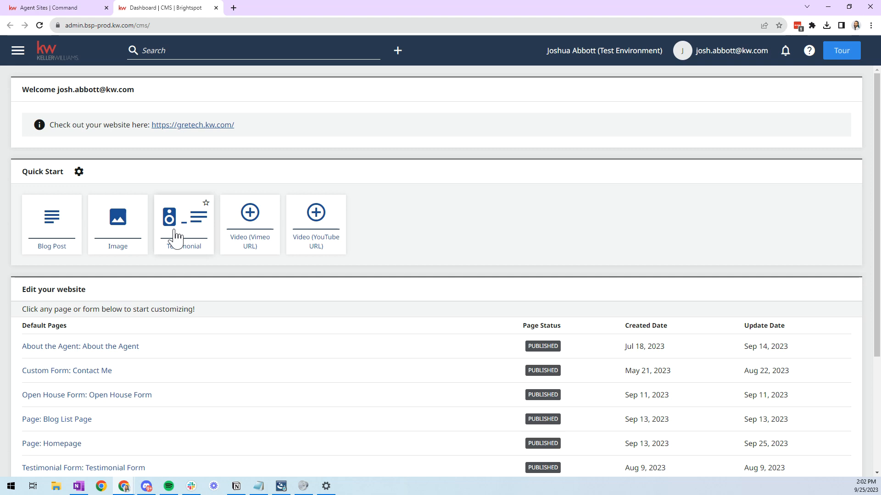
Examine the global content search with its filters and the list of content types available for creation.
{"action": "left_click", "coordinate": [355, 51]}
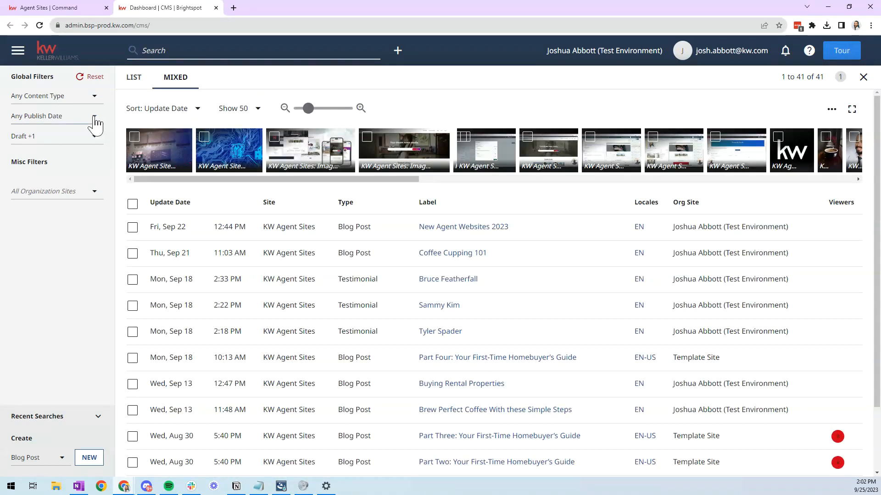
{"action": "left_click", "coordinate": [438, 55]}
{"action": "left_click", "coordinate": [398, 51]}
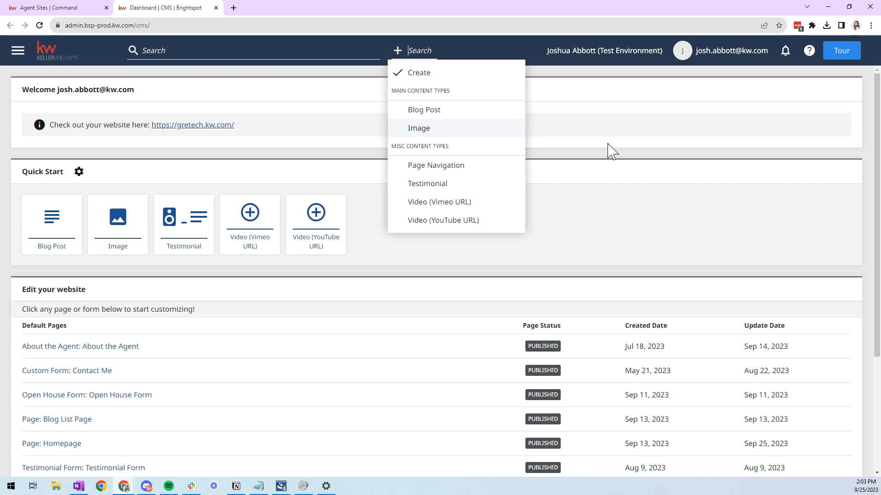
Open the Homepage from the list of default pages for editing.
{"action": "scroll", "coordinate": [602, 141], "scroll_direction": "down", "scroll_amount": 2}
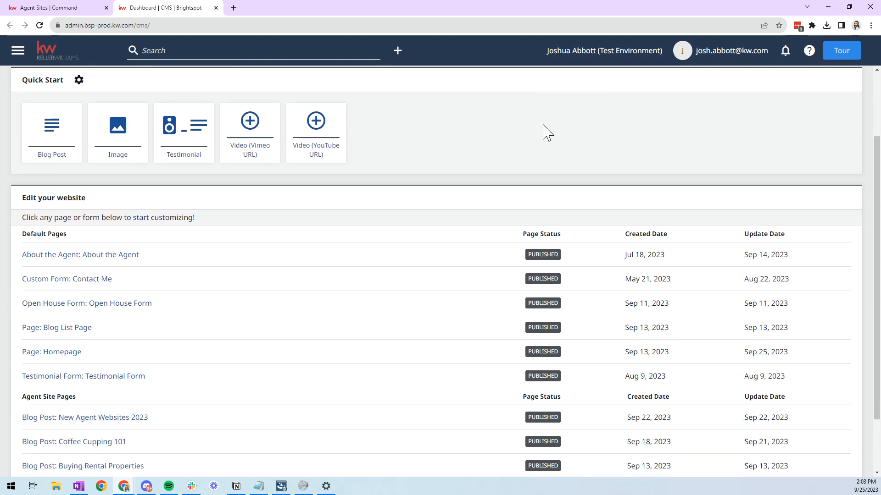
{"action": "scroll", "coordinate": [587, 141], "scroll_direction": "down", "scroll_amount": 1}
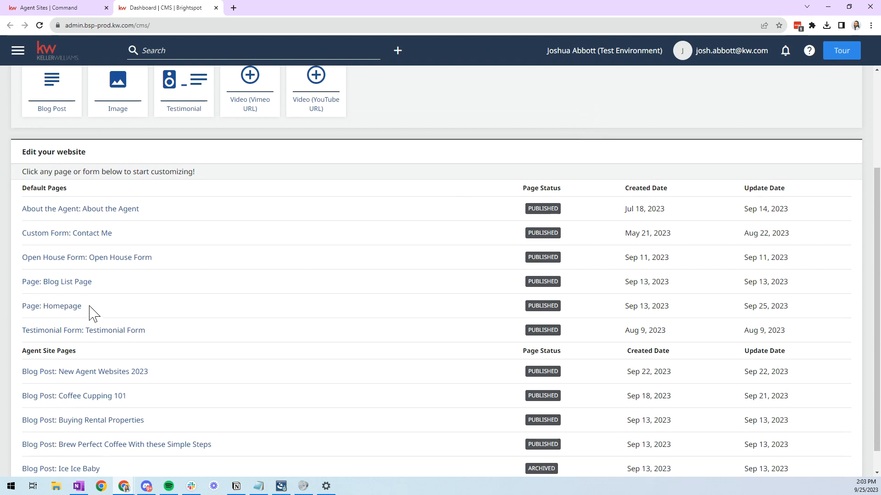
{"action": "left_click", "coordinate": [65, 310]}
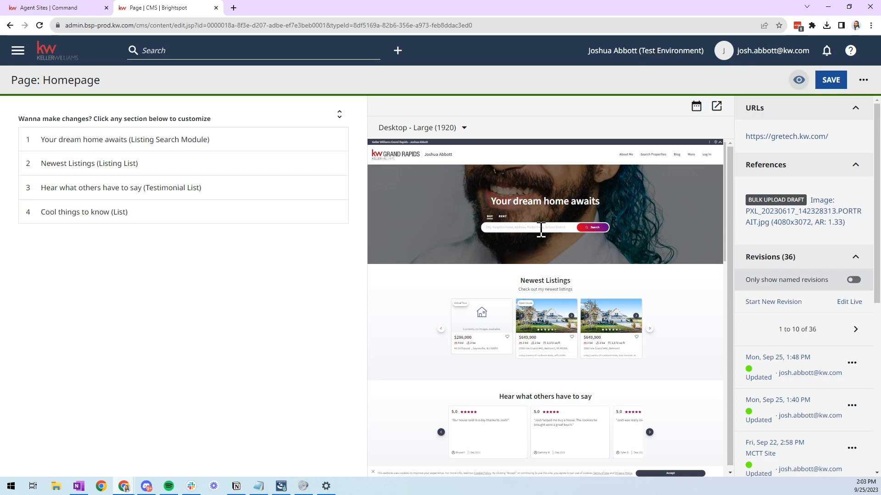
View the Newest Listings section's settings, advance its listing carousel in the preview, and collapse the section.
{"action": "left_click", "coordinate": [158, 161]}
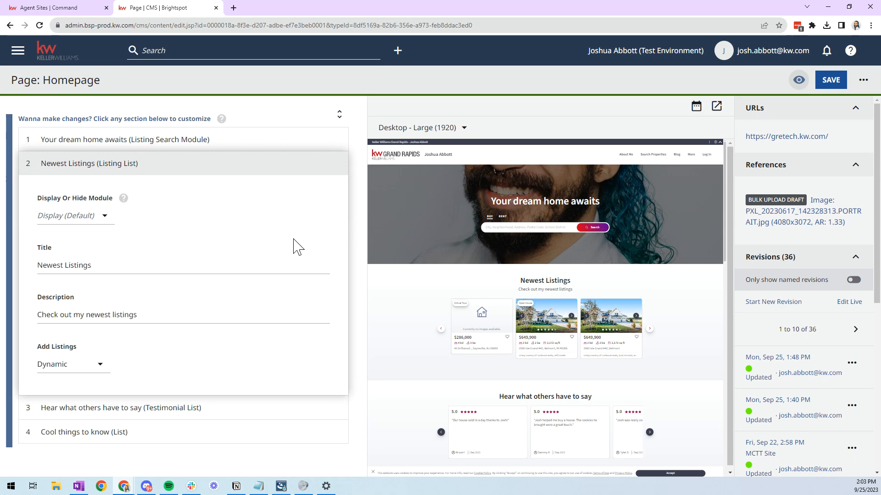
{"action": "left_click", "coordinate": [650, 313]}
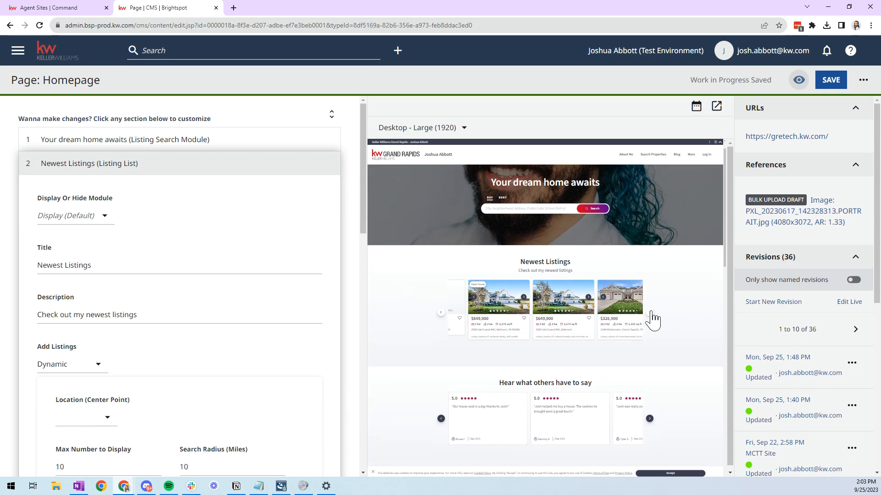
{"action": "left_click", "coordinate": [229, 169]}
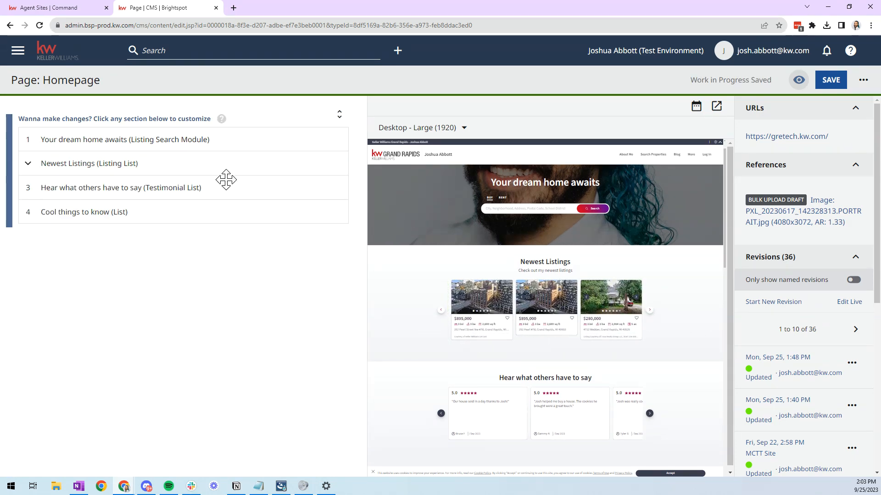
Examine the testimonials and Cool things to know blog posts in the homepage preview, open the full blog list, and close the preview.
{"action": "scroll", "coordinate": [475, 286], "scroll_direction": "down", "scroll_amount": 3}
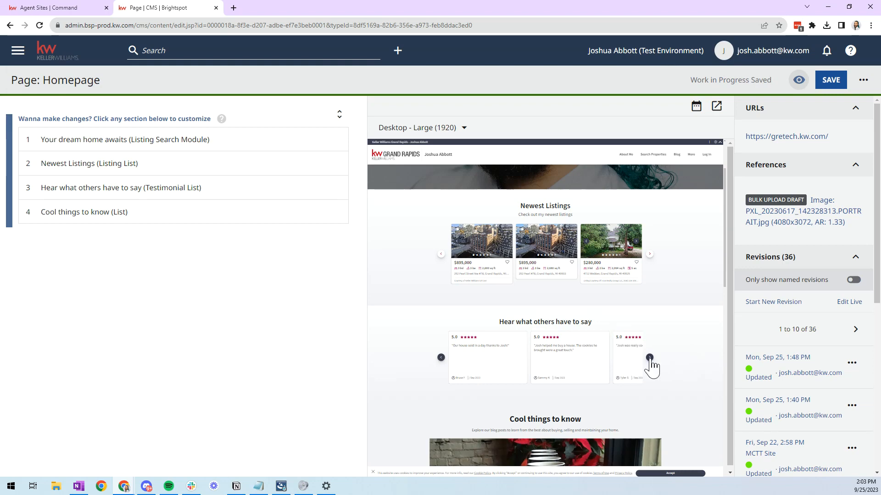
{"action": "scroll", "coordinate": [668, 339], "scroll_direction": "down", "scroll_amount": 10}
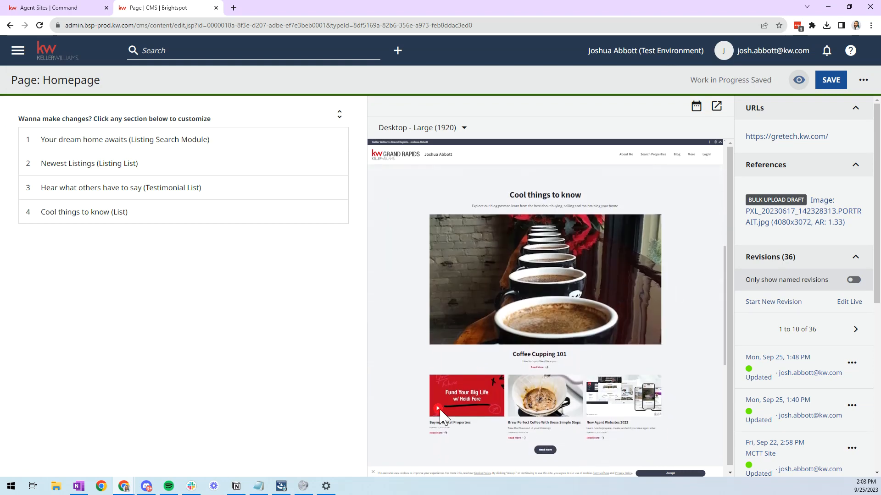
{"action": "scroll", "coordinate": [440, 415], "scroll_direction": "down", "scroll_amount": 3}
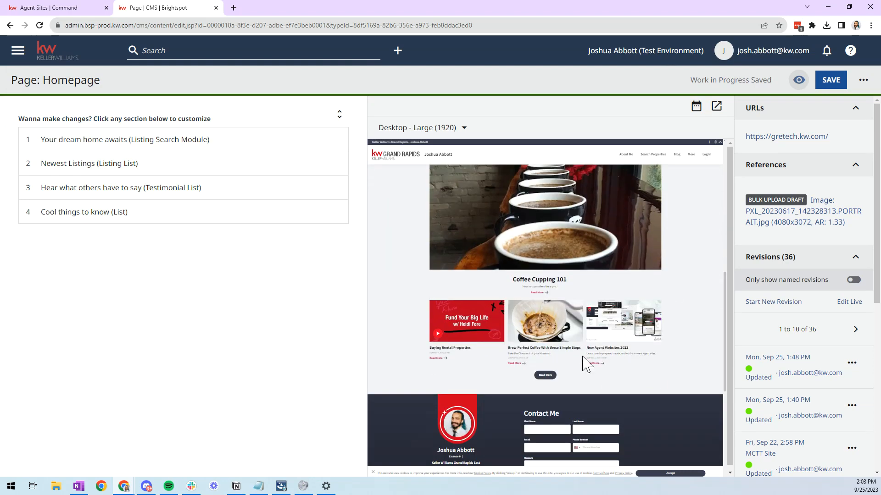
{"action": "left_click", "coordinate": [545, 375]}
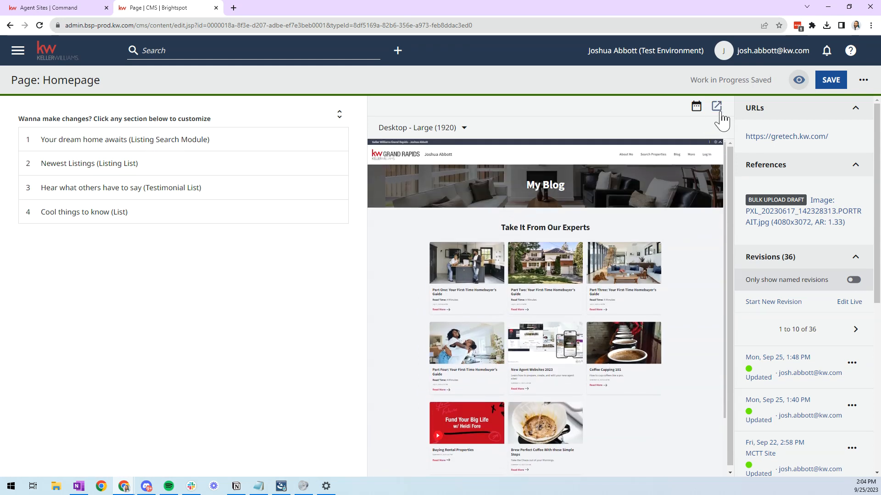
{"action": "left_click", "coordinate": [798, 79]}
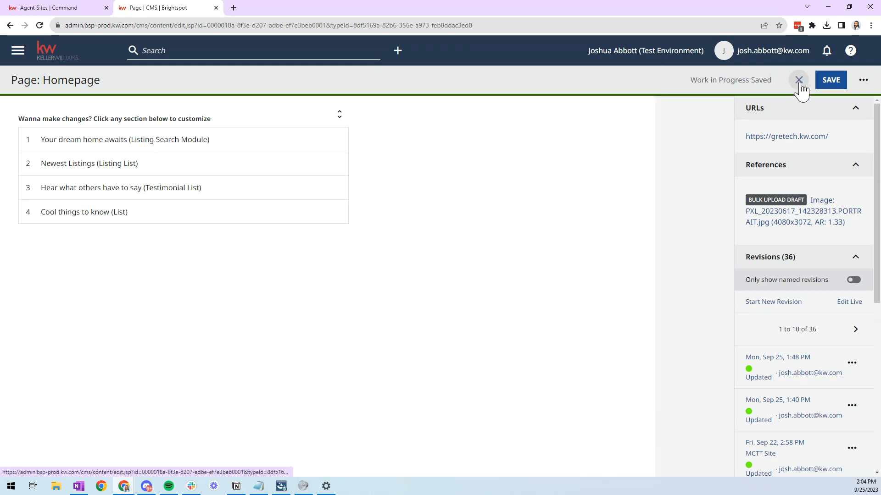
Expand the "Your dream home awaits" search module and review its title, chosen carousel images and default fallback images.
{"action": "left_click", "coordinate": [122, 137]}
{"action": "triple_click", "coordinate": [203, 190]}
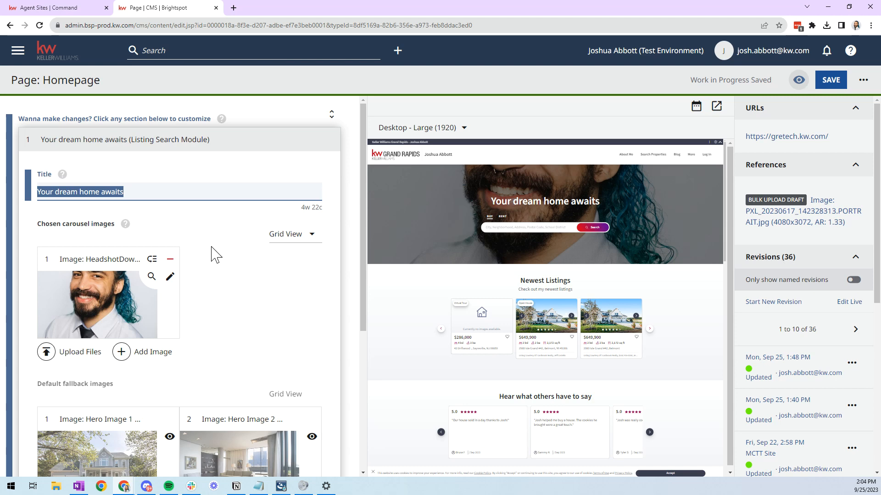
{"action": "left_click", "coordinate": [215, 255]}
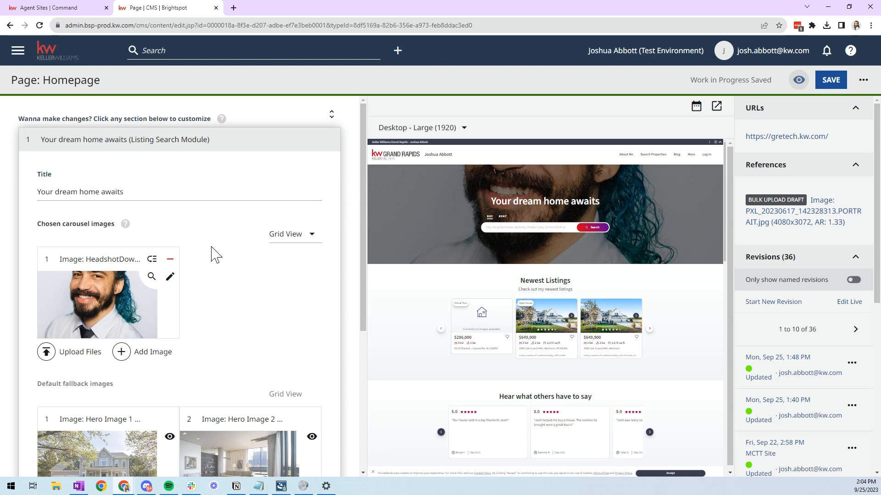
{"action": "scroll", "coordinate": [199, 274], "scroll_direction": "down", "scroll_amount": 1}
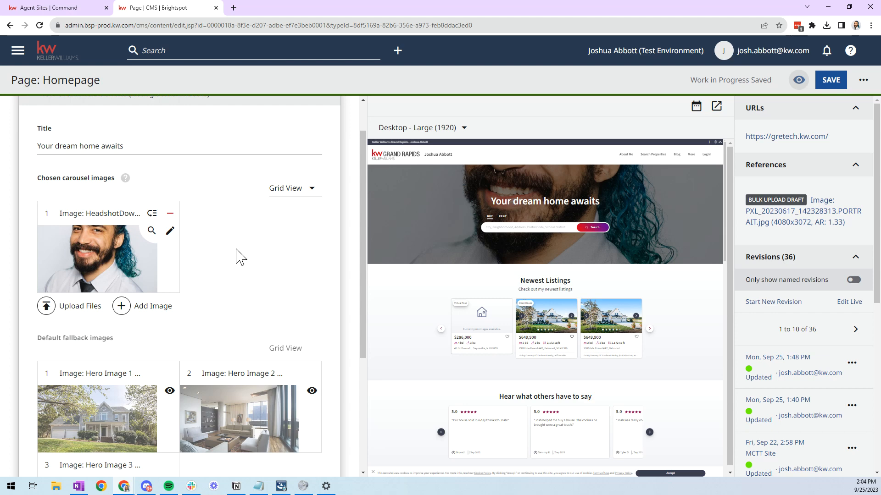
{"action": "scroll", "coordinate": [237, 257], "scroll_direction": "down", "scroll_amount": 2}
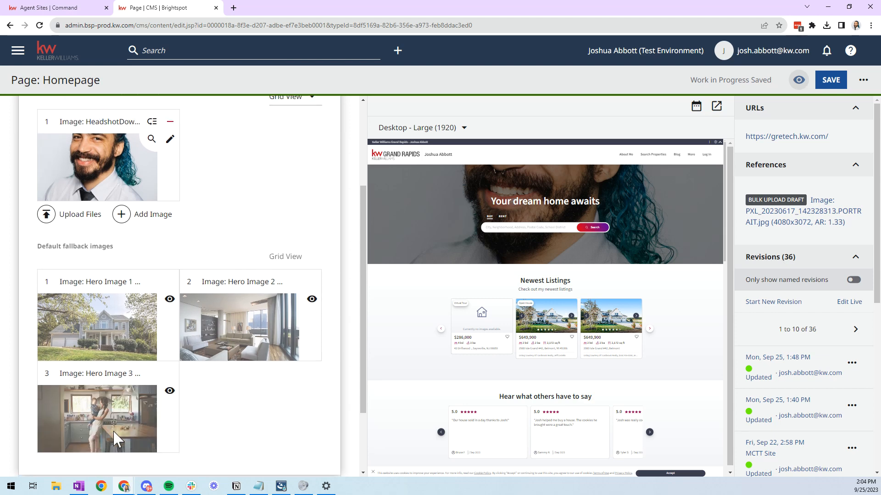
{"action": "scroll", "coordinate": [228, 393], "scroll_direction": "up", "scroll_amount": 3}
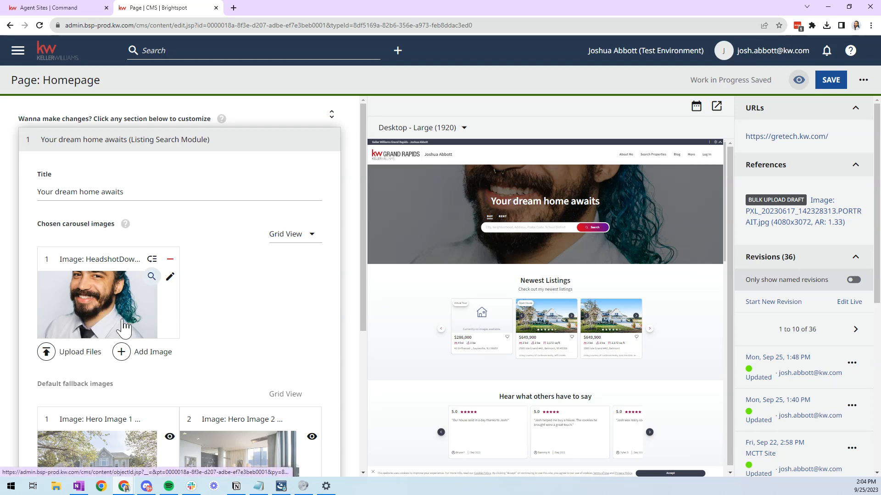
Upload PXL_20230617_142328313.PORTRAIT from Downloads to the chosen carousel images and remove the headshot image from them.
{"action": "left_click", "coordinate": [81, 353]}
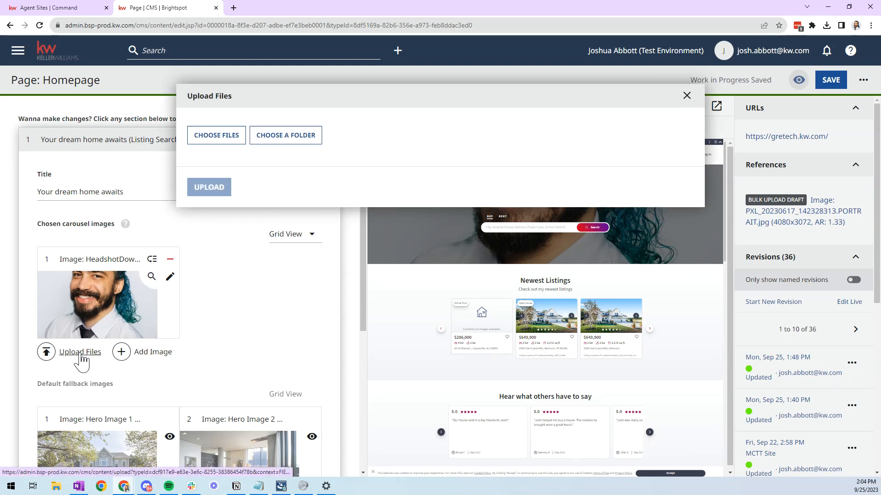
{"action": "left_click", "coordinate": [223, 147]}
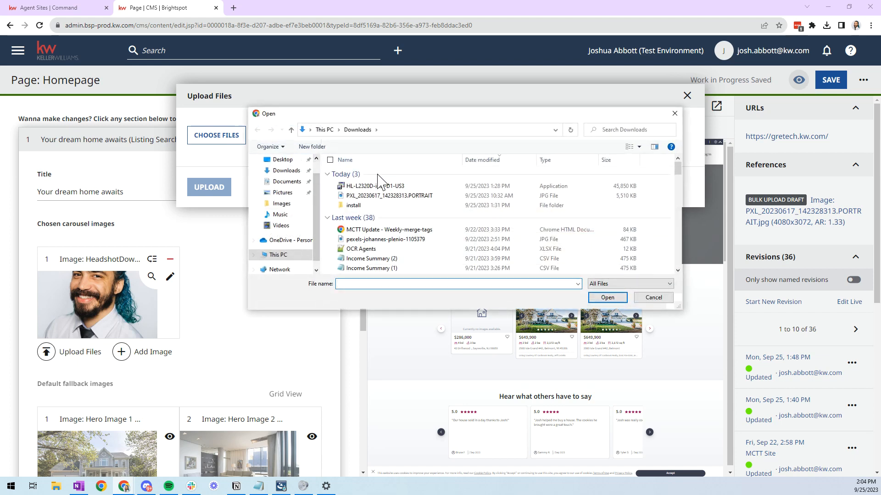
{"action": "left_click", "coordinate": [392, 198]}
{"action": "double_click", "coordinate": [391, 197]}
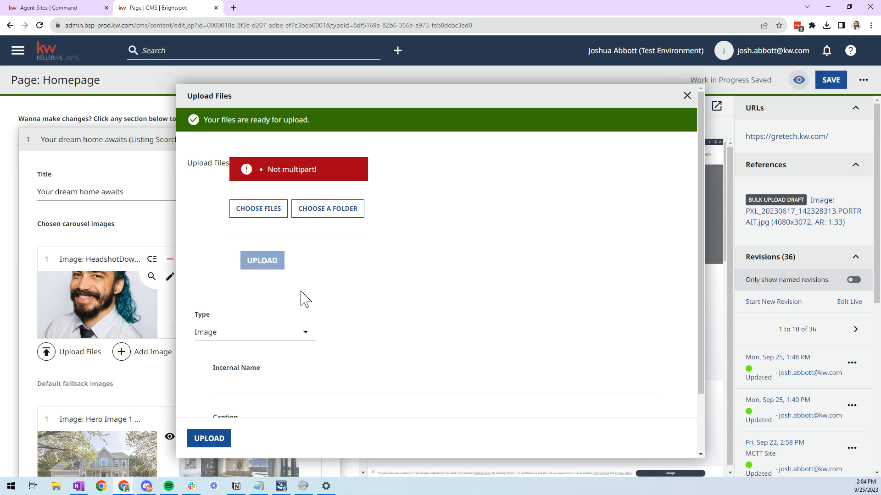
{"action": "scroll", "coordinate": [235, 318], "scroll_direction": "down", "scroll_amount": 2}
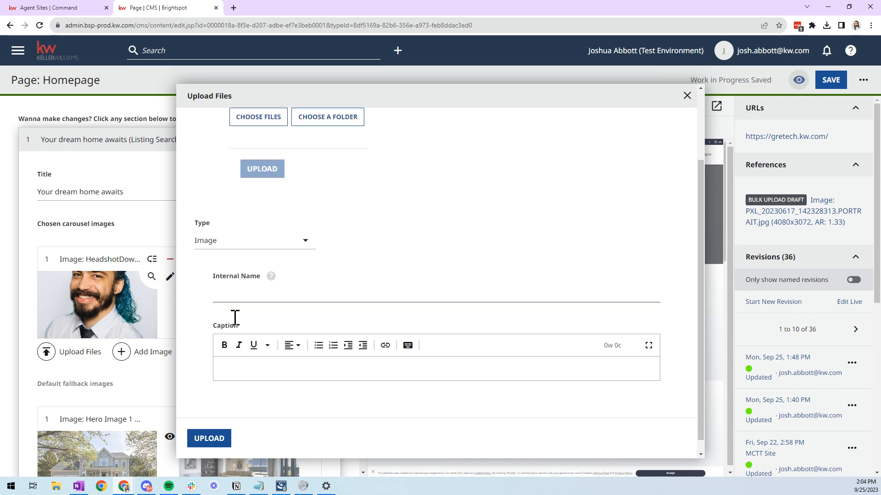
{"action": "left_click", "coordinate": [210, 440]}
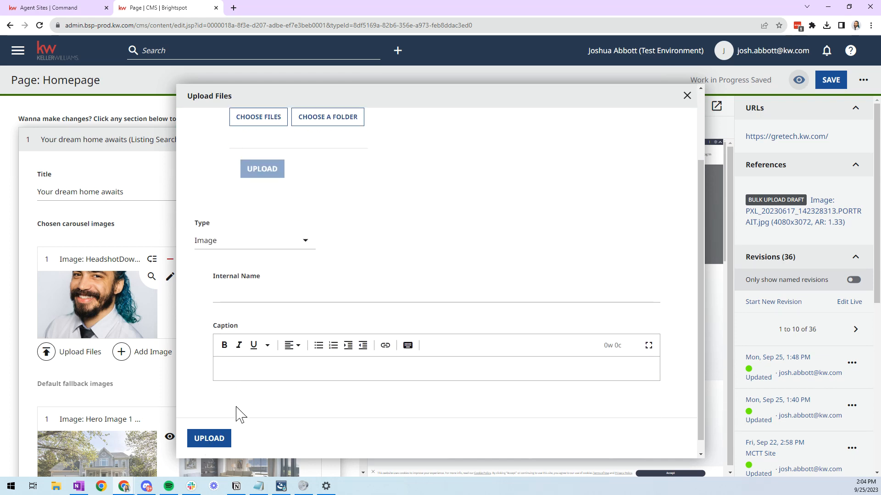
{"action": "left_click", "coordinate": [210, 440]}
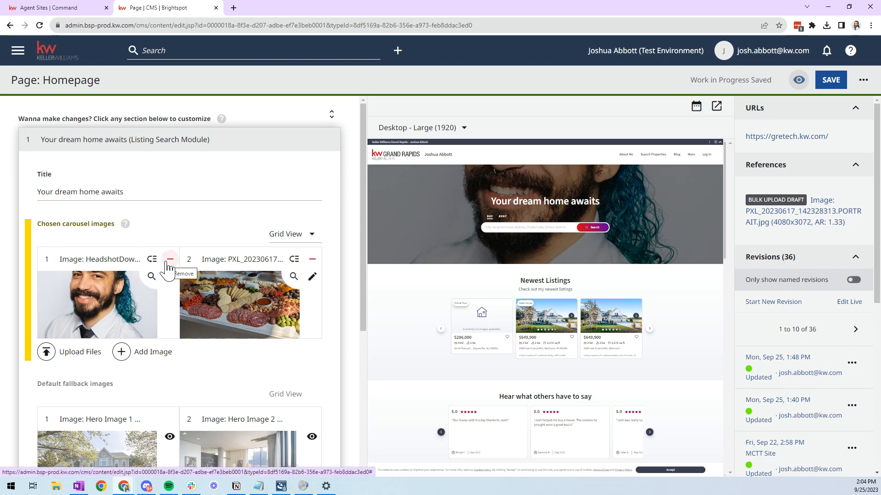
{"action": "left_click", "coordinate": [170, 260]}
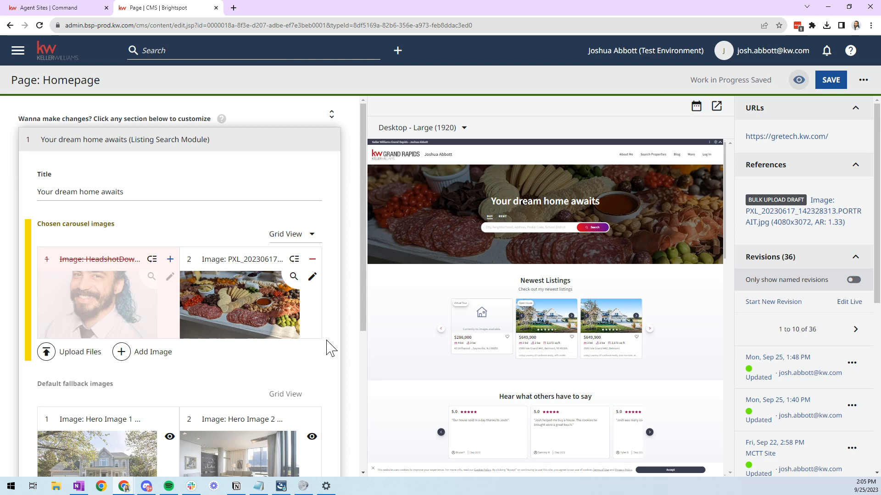
Check the default fallback images, view the details of Hero Image 3, return to the homepage, and collapse the search module.
{"action": "scroll", "coordinate": [330, 348], "scroll_direction": "down", "scroll_amount": 1}
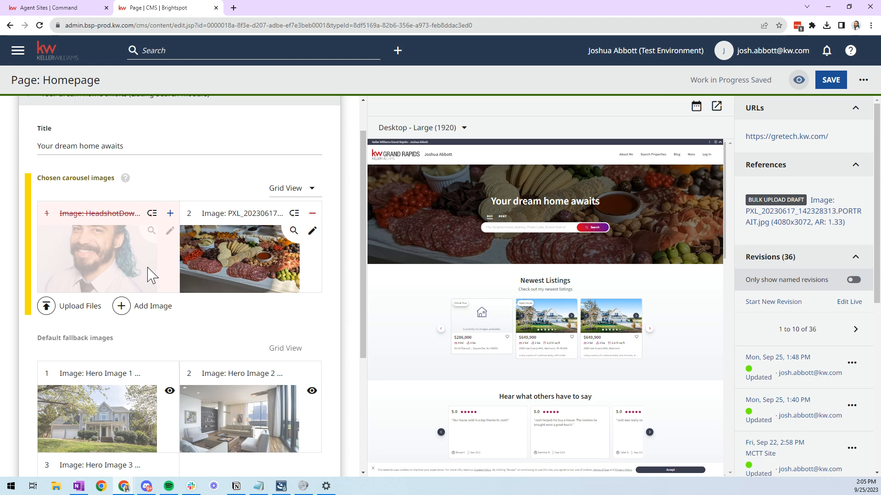
{"action": "scroll", "coordinate": [334, 324], "scroll_direction": "down", "scroll_amount": 3}
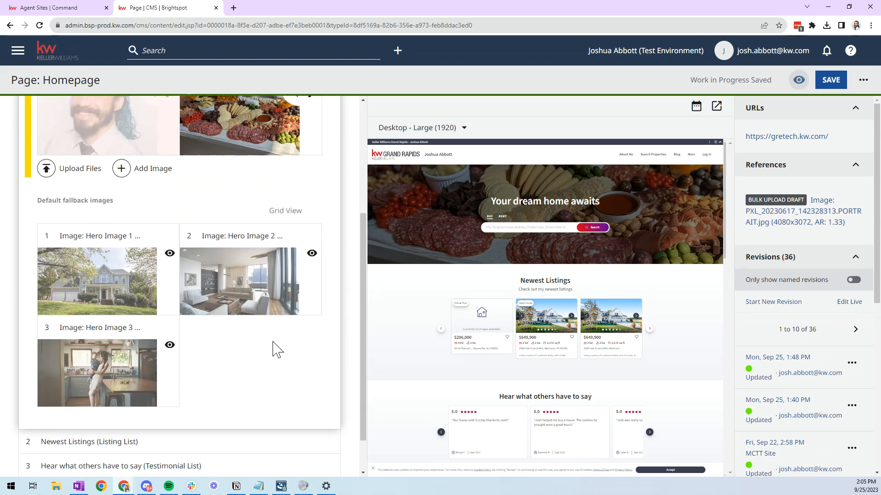
{"action": "scroll", "coordinate": [248, 344], "scroll_direction": "down", "scroll_amount": 1}
{"action": "left_click", "coordinate": [170, 299]}
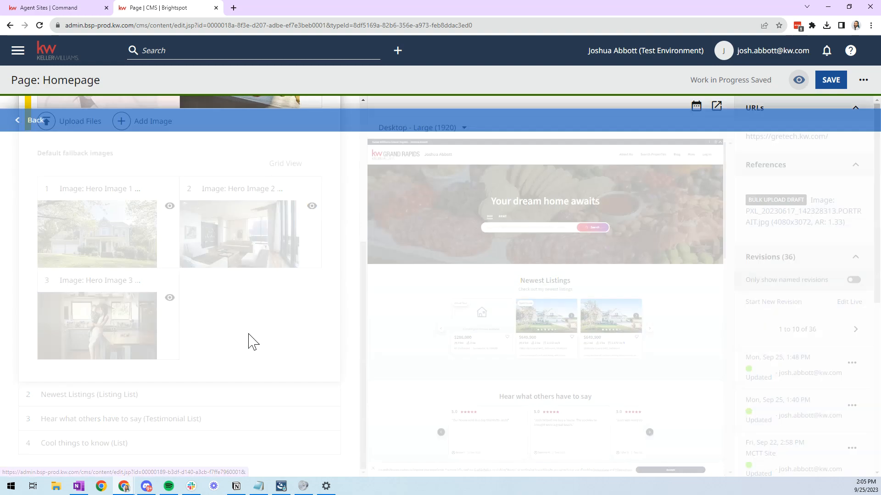
{"action": "left_click", "coordinate": [19, 80]}
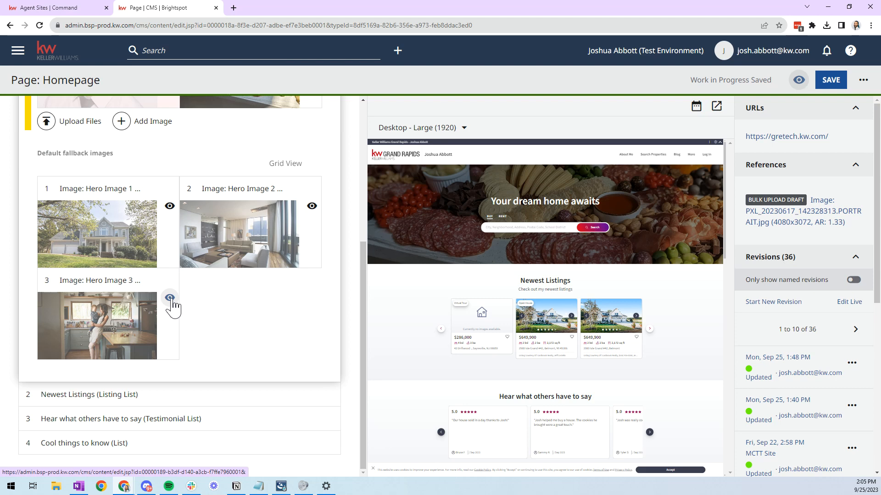
{"action": "scroll", "coordinate": [328, 344], "scroll_direction": "up", "scroll_amount": 5}
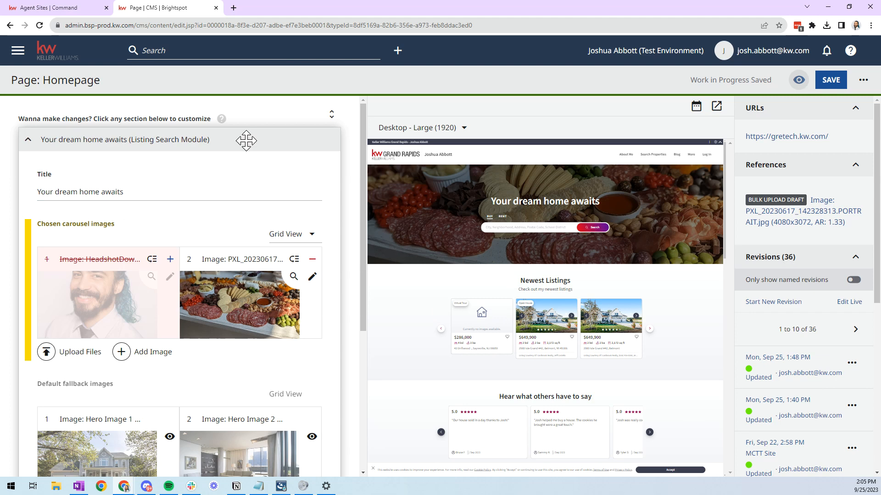
{"action": "left_click", "coordinate": [247, 141]}
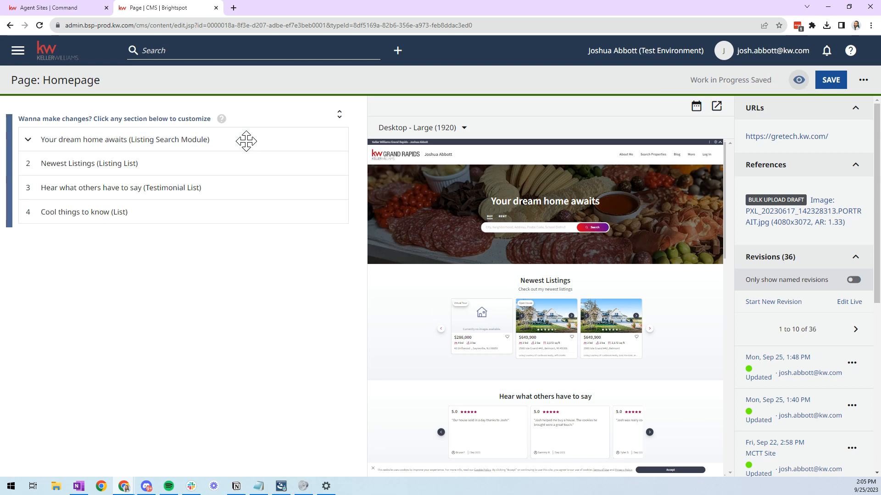
Expand the Newest Listings module in the homepage's customizable sections.
{"action": "left_click", "coordinate": [205, 169]}
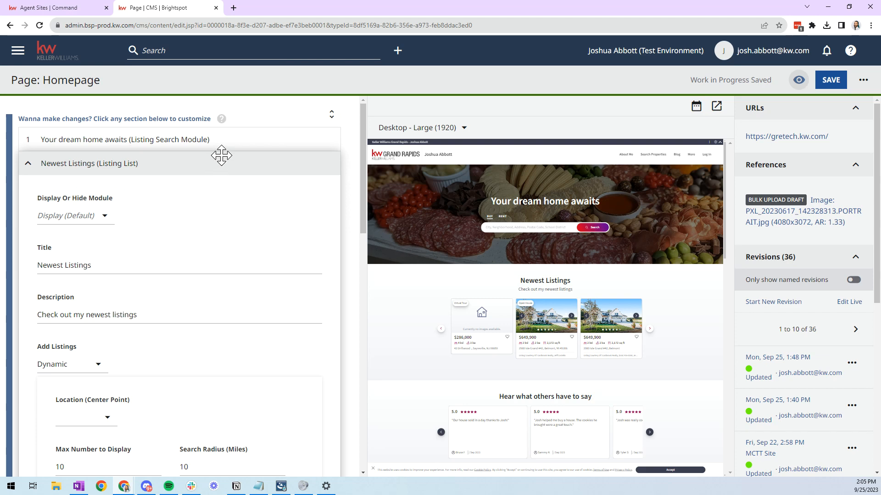
{"action": "scroll", "coordinate": [222, 212], "scroll_direction": "down", "scroll_amount": 1}
Replace the Newest Listings module's title with "Whatever you want" and check the new heading in the preview.
{"action": "left_click", "coordinate": [168, 220]}
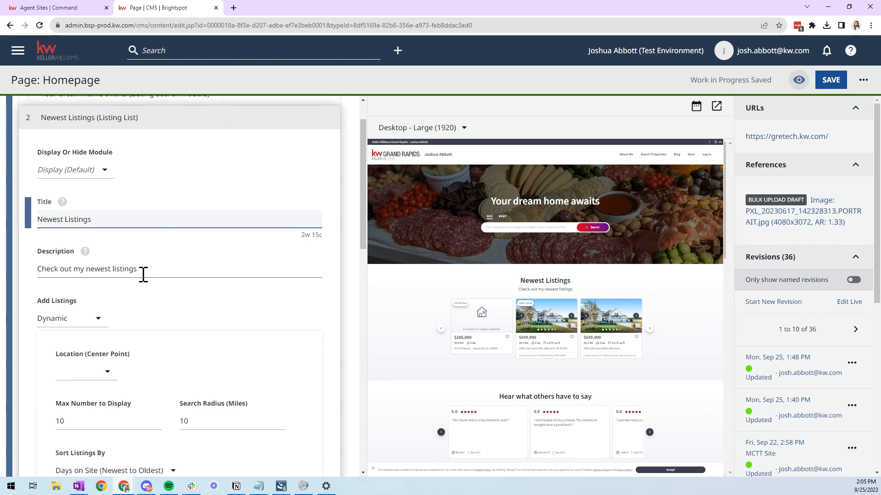
{"action": "key", "text": "ctrl+a"}
{"action": "type", "text": "Wha"}
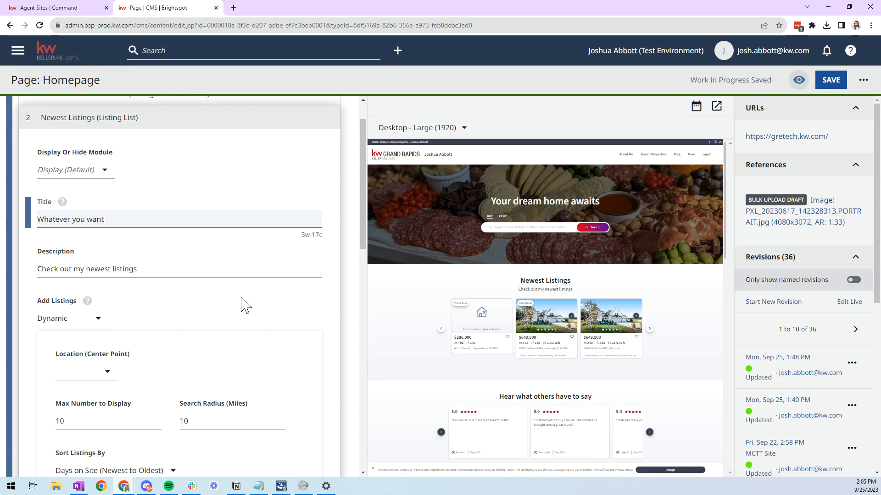
{"action": "left_click", "coordinate": [266, 274]}
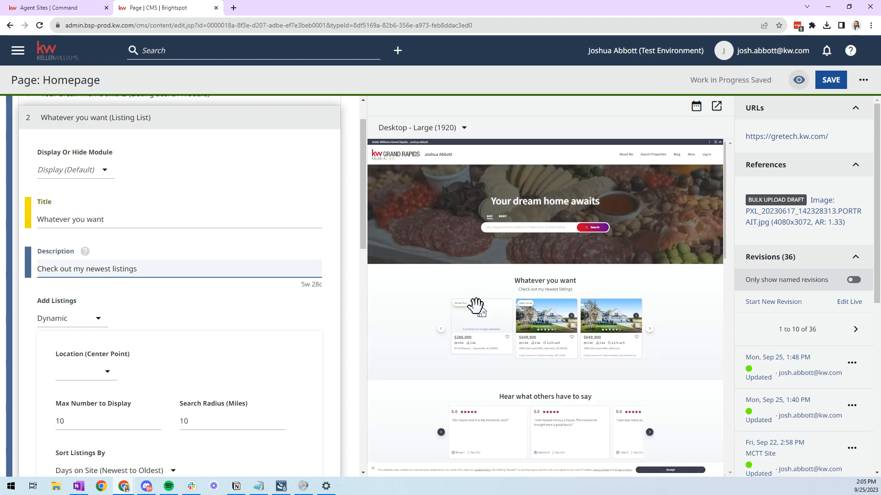
{"action": "left_click_drag", "start_coordinate": [515, 280], "coordinate": [569, 281]}
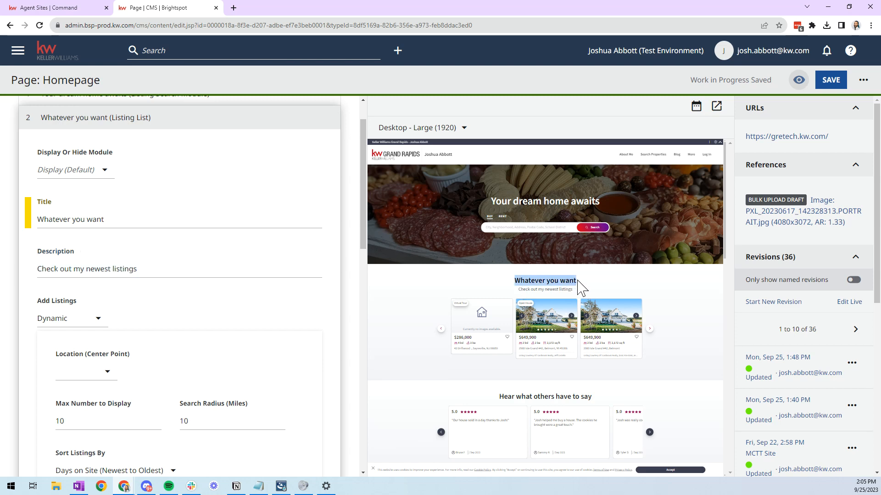
Undo the listing module's title edits to restore "Newest Listings".
{"action": "left_click", "coordinate": [255, 216]}
{"action": "key", "text": "ctrl+BackSpace"}
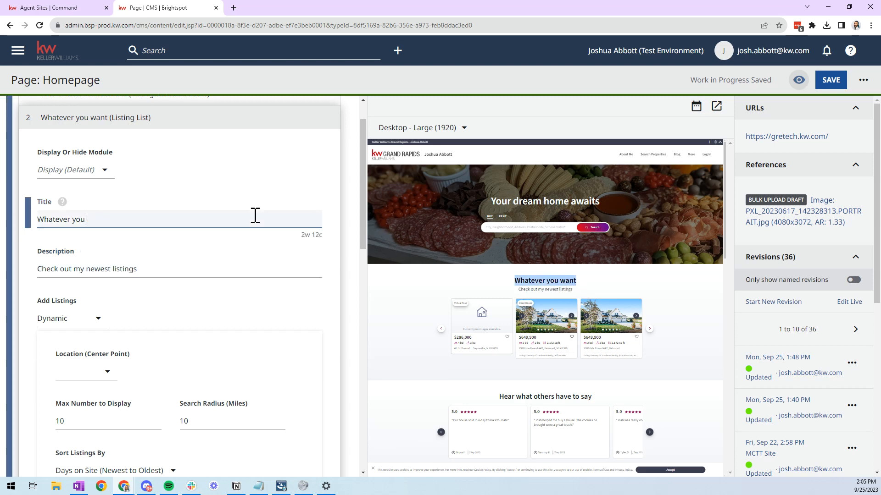
{"action": "key", "text": "ctrl+z"}
{"action": "key", "text": "ctrl+z"}
{"action": "key", "text": "ctrl+z"}
{"action": "key", "text": "ctrl+z"}
{"action": "key", "text": "ctrl+z"}
{"action": "key", "text": "ctrl+z"}
{"action": "key", "text": "ctrl+z"}
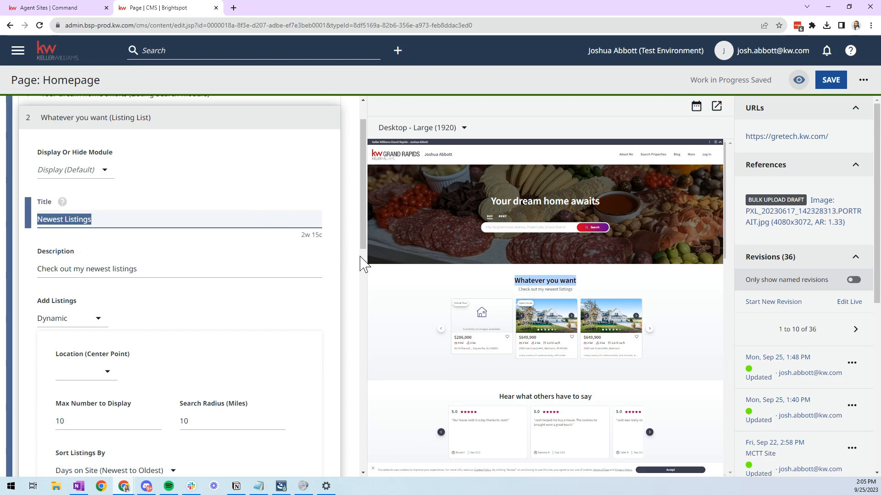
{"action": "key", "text": "Return"}
{"action": "key", "text": "ctrl+z"}
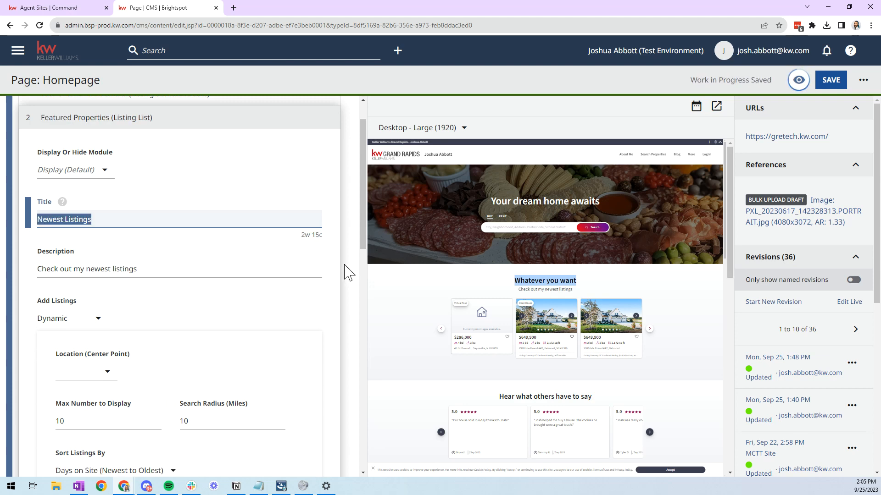
Switch the Newest Listings module's Add Listings option to Basic and review its settings.
{"action": "scroll", "coordinate": [348, 271], "scroll_direction": "down", "scroll_amount": 3}
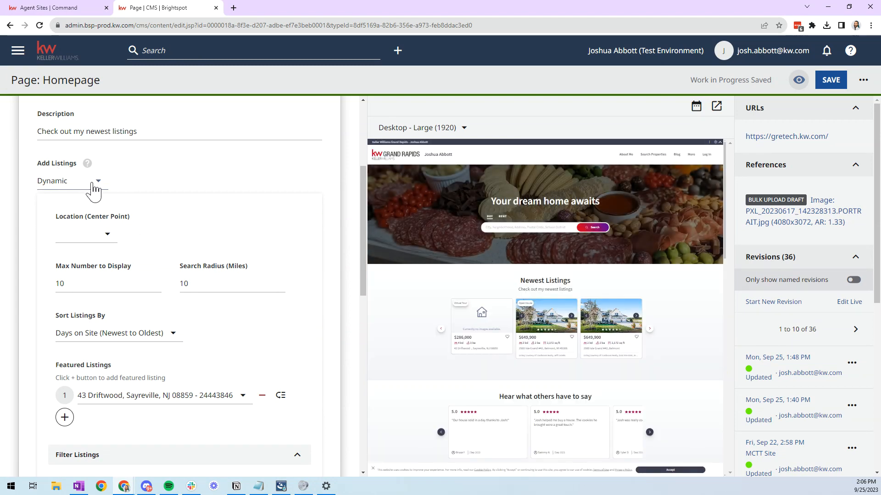
{"action": "left_click", "coordinate": [94, 188]}
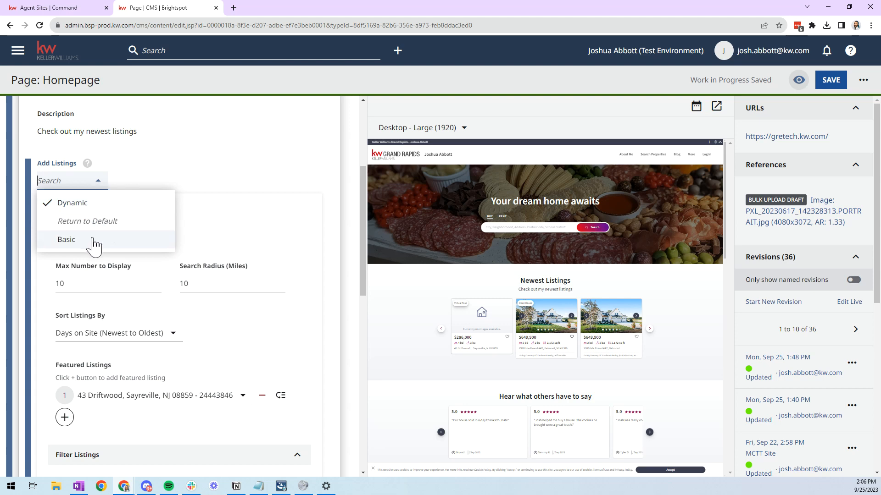
{"action": "left_click", "coordinate": [105, 246]}
{"action": "left_click", "coordinate": [92, 183]}
{"action": "left_click", "coordinate": [95, 242]}
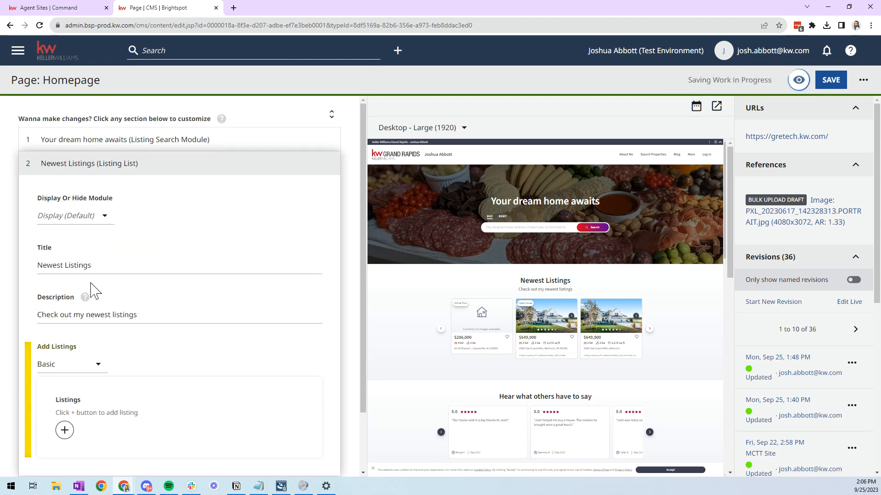
{"action": "scroll", "coordinate": [156, 271], "scroll_direction": "down", "scroll_amount": 1}
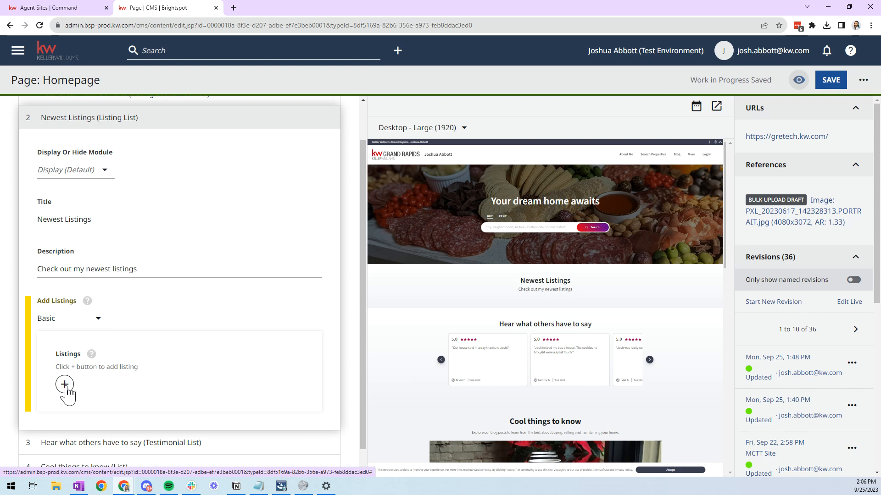
{"action": "left_click", "coordinate": [64, 171]}
{"action": "left_click", "coordinate": [216, 147]}
{"action": "scroll", "coordinate": [152, 162], "scroll_direction": "up", "scroll_amount": 1}
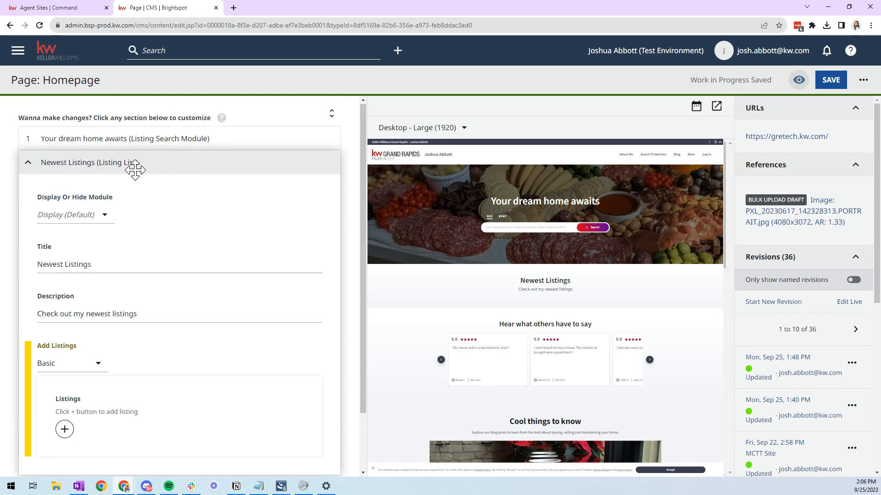
Switch the Add Listings option back to Dynamic for the Newest Listings module.
{"action": "scroll", "coordinate": [158, 207], "scroll_direction": "down", "scroll_amount": 1}
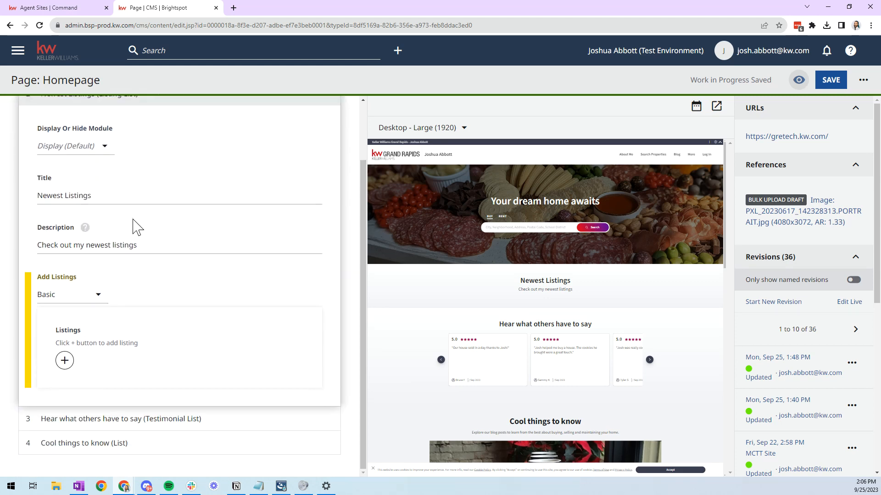
{"action": "left_click", "coordinate": [70, 296]}
{"action": "left_click", "coordinate": [94, 237]}
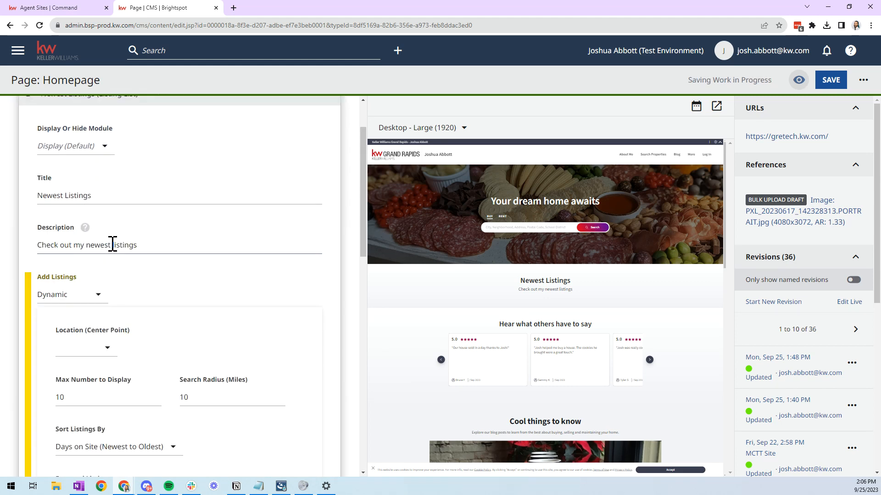
{"action": "scroll", "coordinate": [191, 295], "scroll_direction": "down", "scroll_amount": 3}
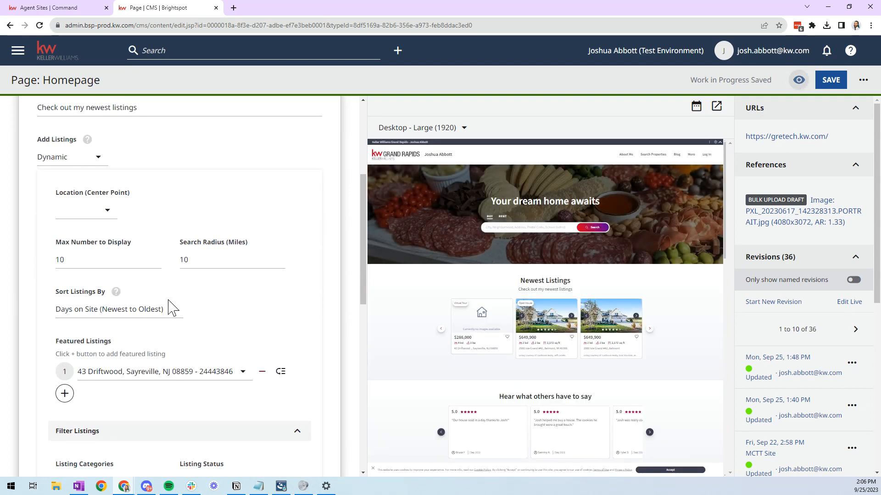
Search for a street address in Location (Center Point) and choose the Grand Rapids, MI match.
{"action": "left_click", "coordinate": [88, 220]}
{"action": "left_click", "coordinate": [77, 212]}
{"action": "left_click", "coordinate": [82, 216]}
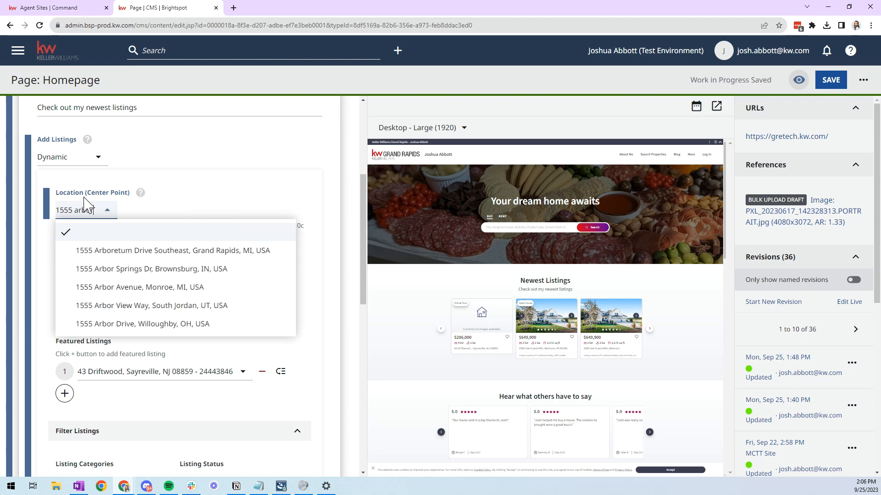
{"action": "left_click", "coordinate": [122, 248]}
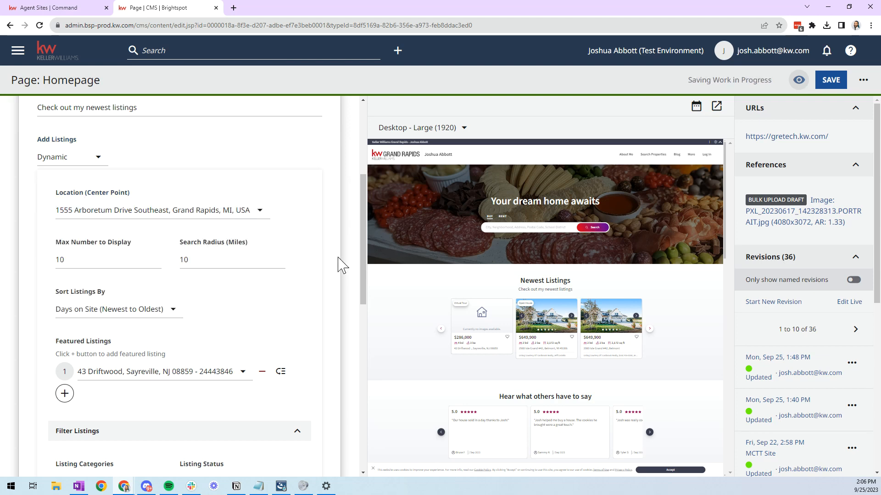
Check the Max Number to Display setting and set the Search Radius to 5 miles.
{"action": "left_click", "coordinate": [69, 259]}
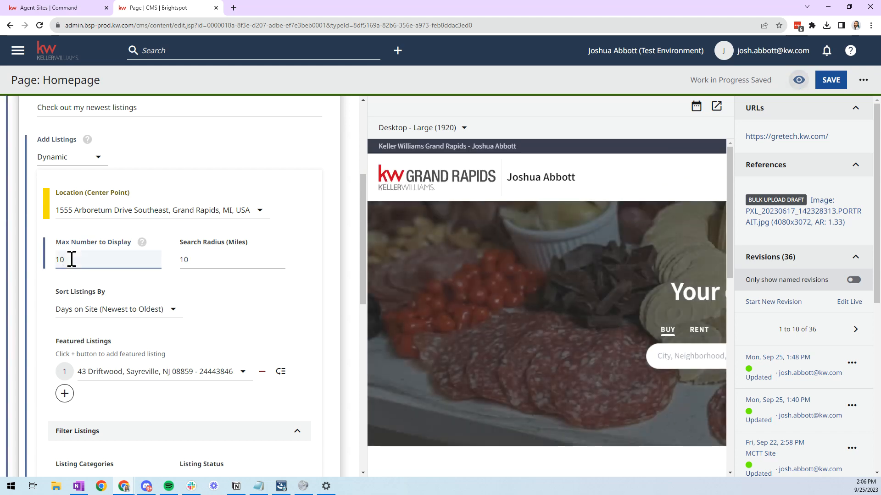
{"action": "left_click", "coordinate": [303, 300]}
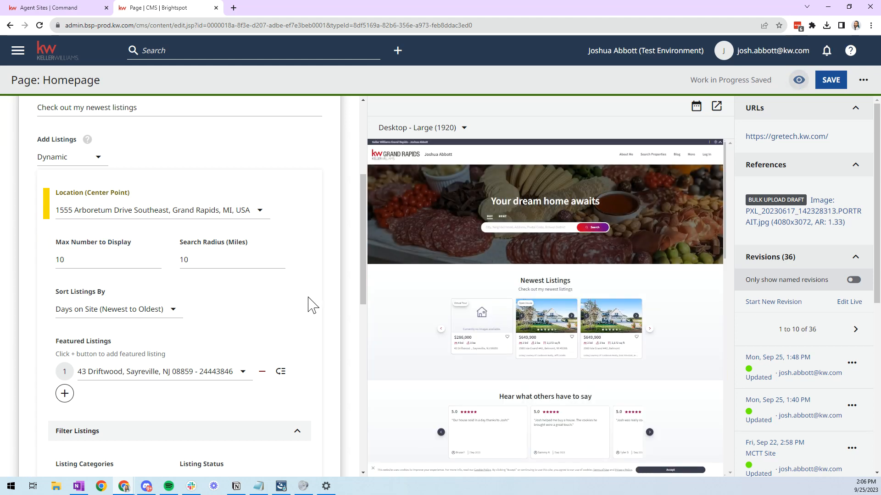
{"action": "left_click", "coordinate": [240, 258]}
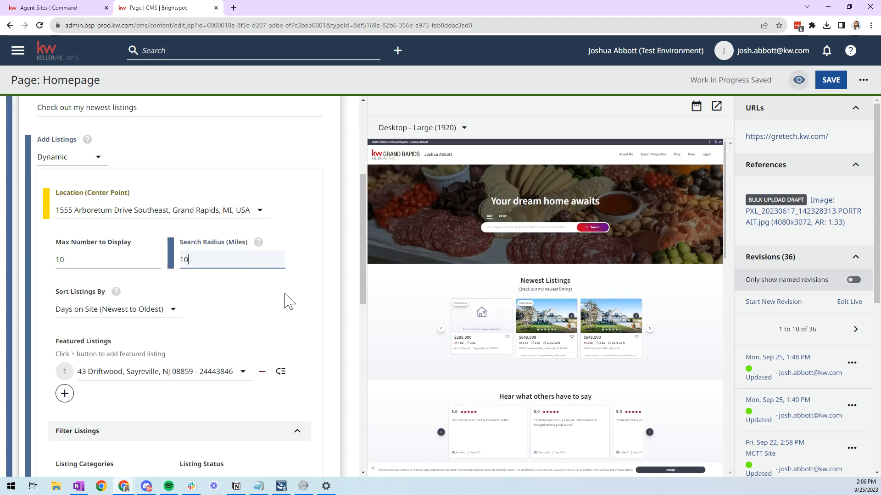
{"action": "key", "text": "BackSpace"}
{"action": "key", "text": "BackSpace"}
{"action": "type", "text": "5"}
{"action": "left_click", "coordinate": [316, 318]}
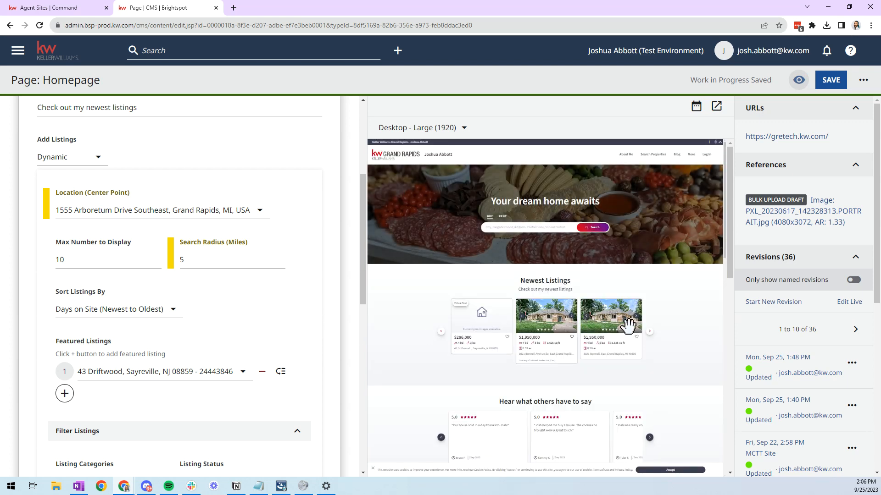
Sort the listings by Recently Updated and browse the Newest Listings carousel in the preview.
{"action": "scroll", "coordinate": [258, 282], "scroll_direction": "down", "scroll_amount": 2}
{"action": "scroll", "coordinate": [122, 138], "scroll_direction": "up", "scroll_amount": 1}
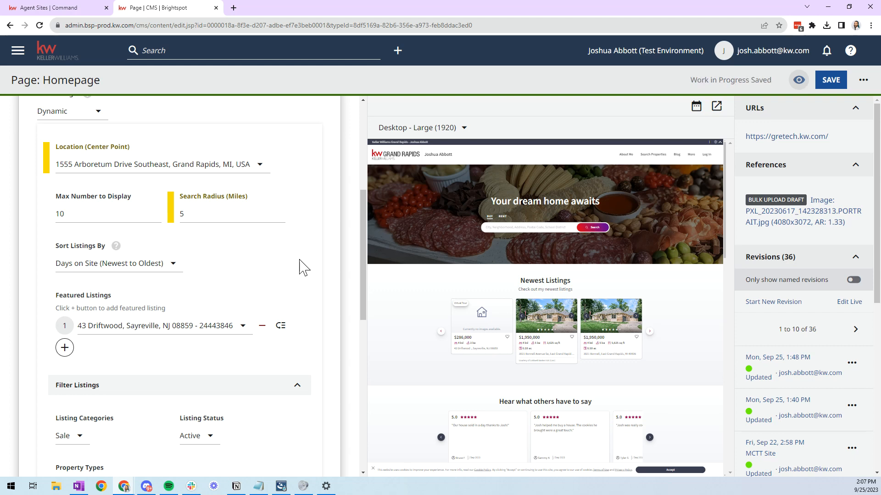
{"action": "scroll", "coordinate": [275, 275], "scroll_direction": "down", "scroll_amount": 1}
{"action": "left_click", "coordinate": [113, 219]}
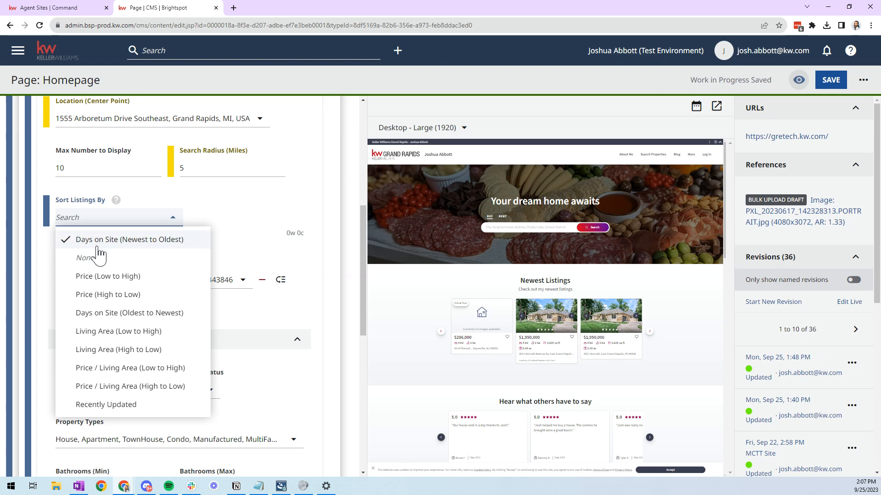
{"action": "left_click", "coordinate": [126, 411]}
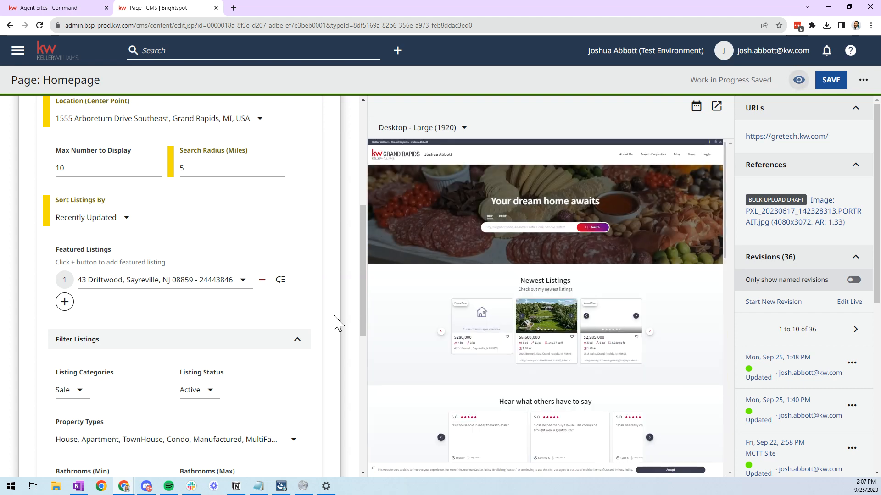
{"action": "left_click", "coordinate": [649, 331]}
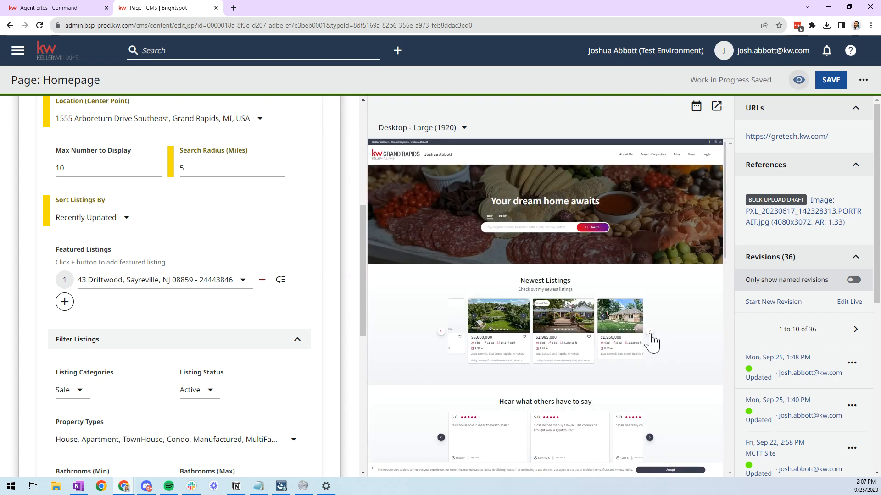
Remove the first featured listing, the Sayreville, NJ property, from the Newest Listings module.
{"action": "scroll", "coordinate": [337, 336], "scroll_direction": "down", "scroll_amount": 1}
{"action": "scroll", "coordinate": [338, 338], "scroll_direction": "down", "scroll_amount": 1}
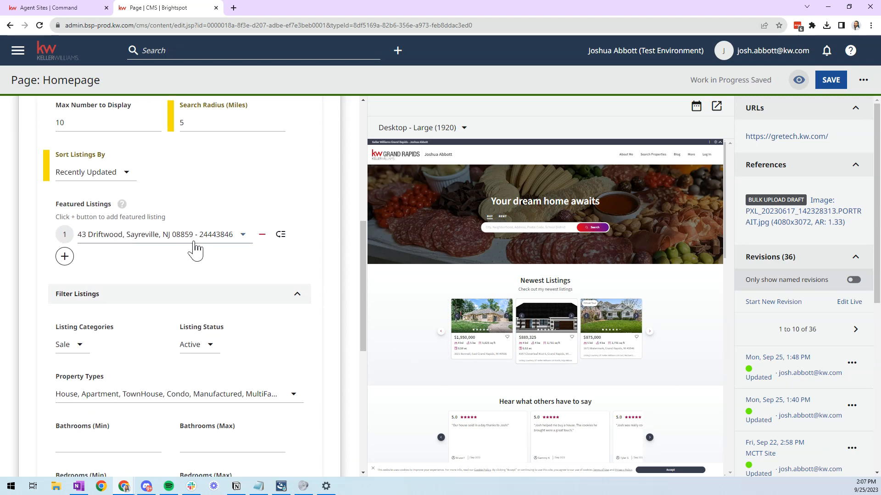
{"action": "scroll", "coordinate": [69, 238], "scroll_direction": "up", "scroll_amount": 2}
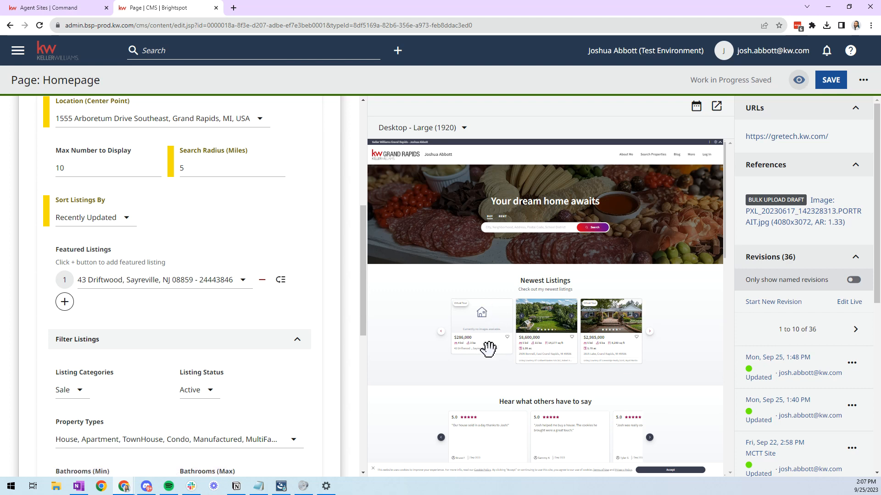
{"action": "left_click", "coordinate": [264, 281]}
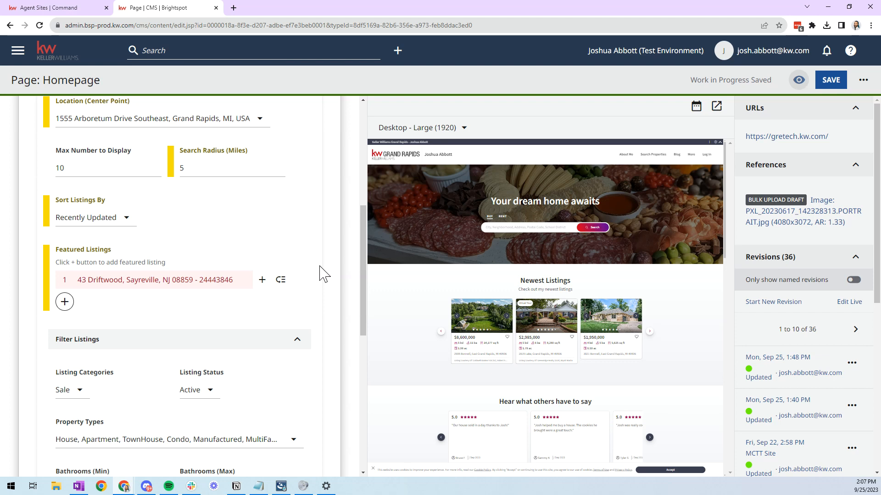
Examine the Filter Listings fields, including the available Listing Categories and Listing Status options.
{"action": "scroll", "coordinate": [324, 274], "scroll_direction": "down", "scroll_amount": 3}
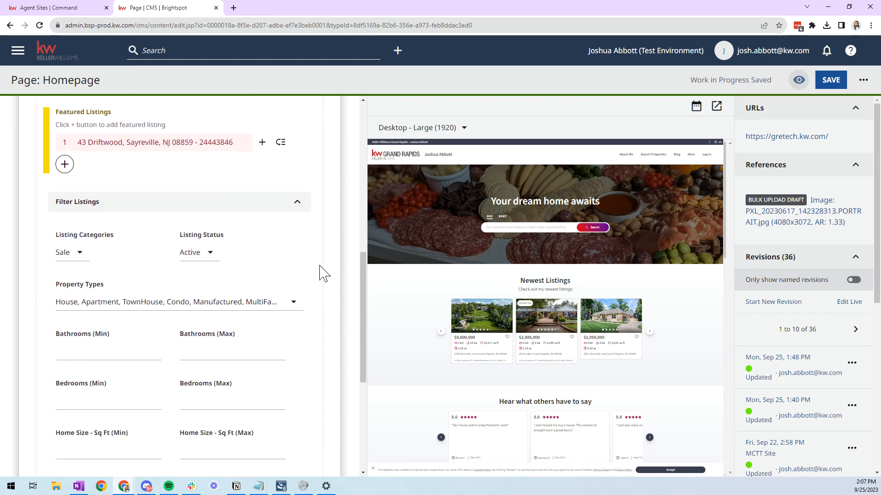
{"action": "scroll", "coordinate": [324, 274], "scroll_direction": "down", "scroll_amount": 3}
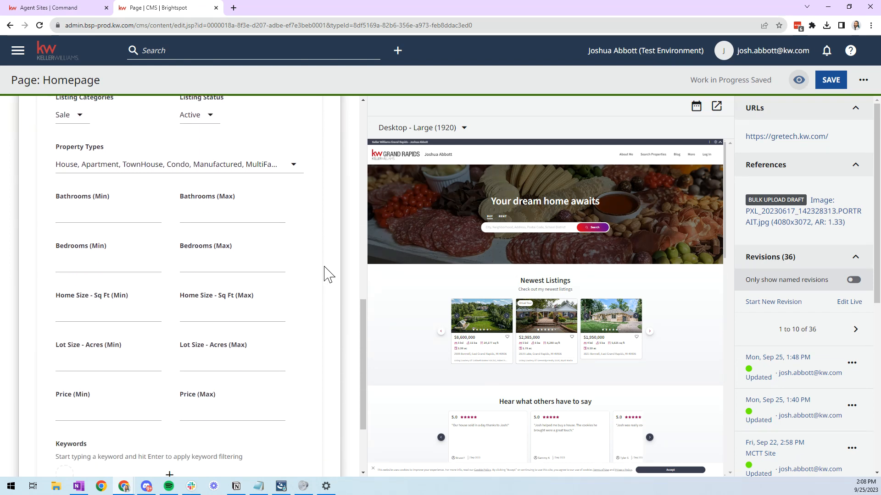
{"action": "scroll", "coordinate": [321, 278], "scroll_direction": "up", "scroll_amount": 1}
{"action": "scroll", "coordinate": [316, 272], "scroll_direction": "down", "scroll_amount": 1}
{"action": "scroll", "coordinate": [110, 177], "scroll_direction": "up", "scroll_amount": 1}
{"action": "left_click", "coordinate": [78, 166]}
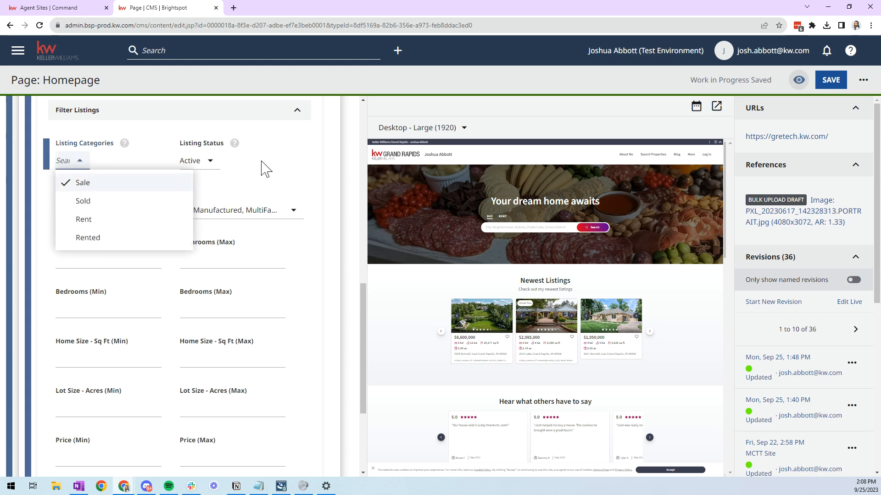
{"action": "left_click", "coordinate": [206, 165]}
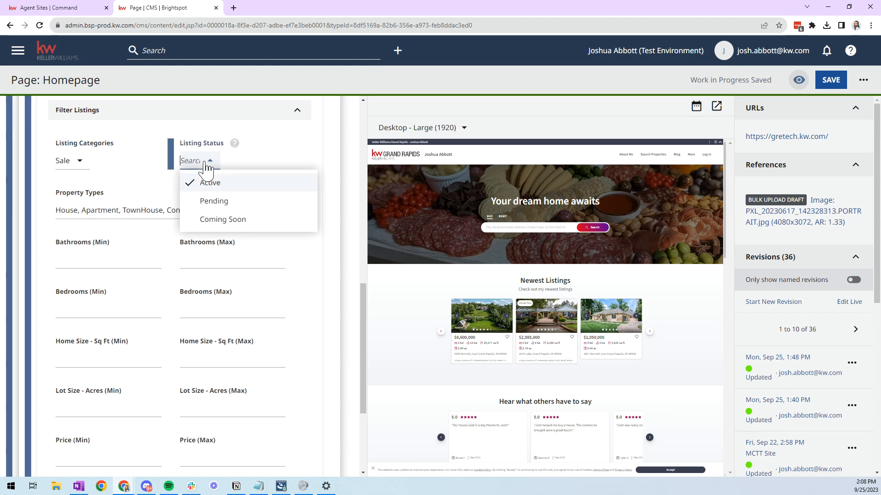
{"action": "left_click", "coordinate": [306, 156]}
{"action": "left_click", "coordinate": [80, 163]}
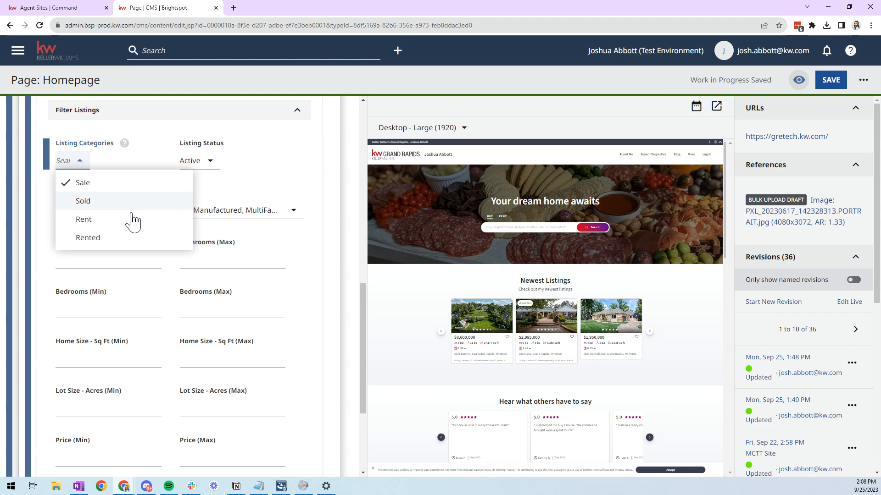
{"action": "left_click", "coordinate": [284, 186]}
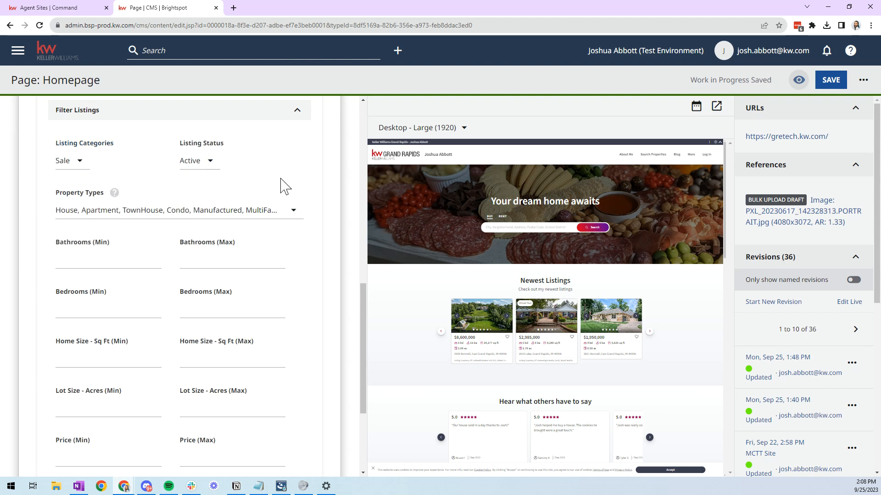
Examine the Property Types options and the bathroom, bedroom, home size, lot size and price filter fields.
{"action": "left_click", "coordinate": [284, 214]}
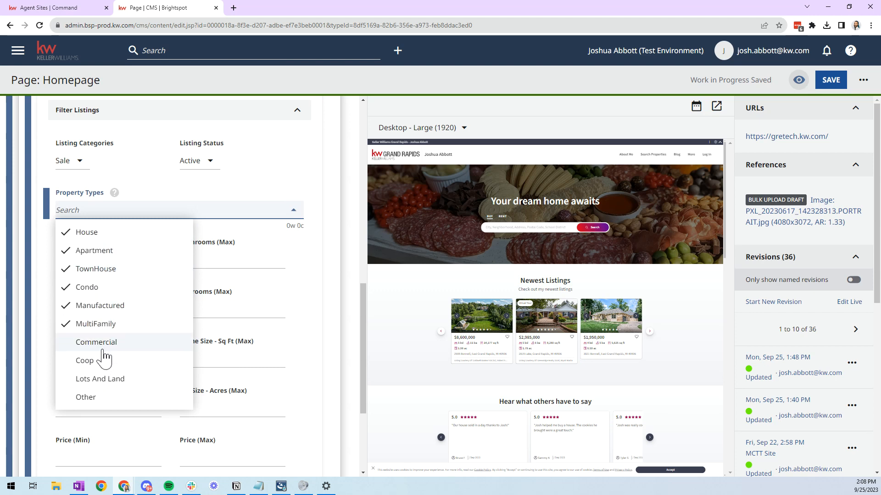
{"action": "left_click", "coordinate": [305, 293]}
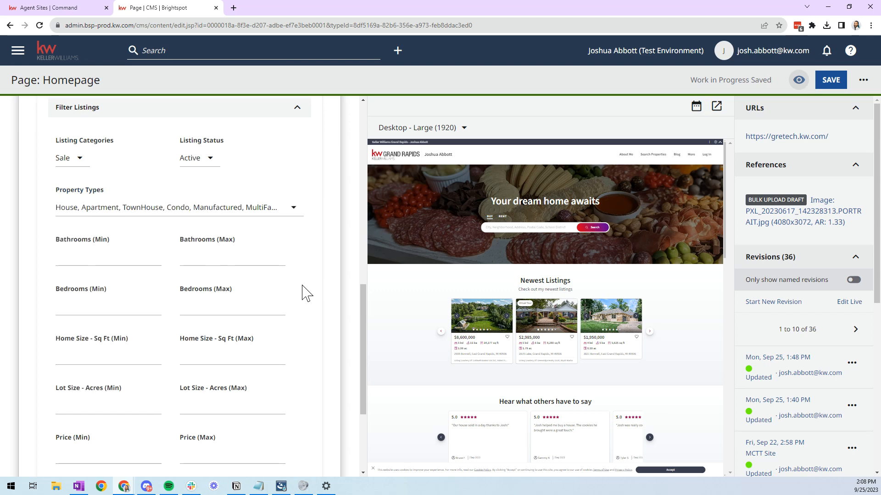
{"action": "scroll", "coordinate": [193, 257], "scroll_direction": "down", "scroll_amount": 1}
{"action": "left_click", "coordinate": [88, 266]}
{"action": "scroll", "coordinate": [108, 257], "scroll_direction": "down", "scroll_amount": 2}
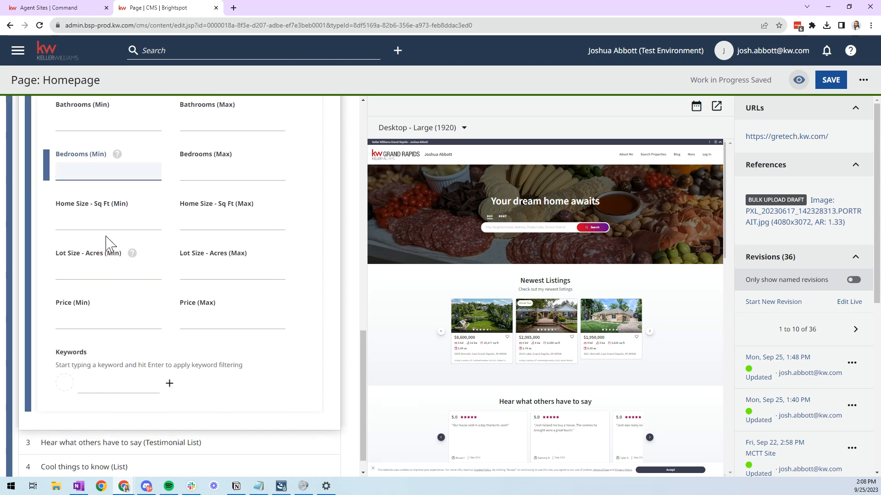
Set the minimum price filter for the Newest Listings to 300000.
{"action": "left_click", "coordinate": [89, 321]}
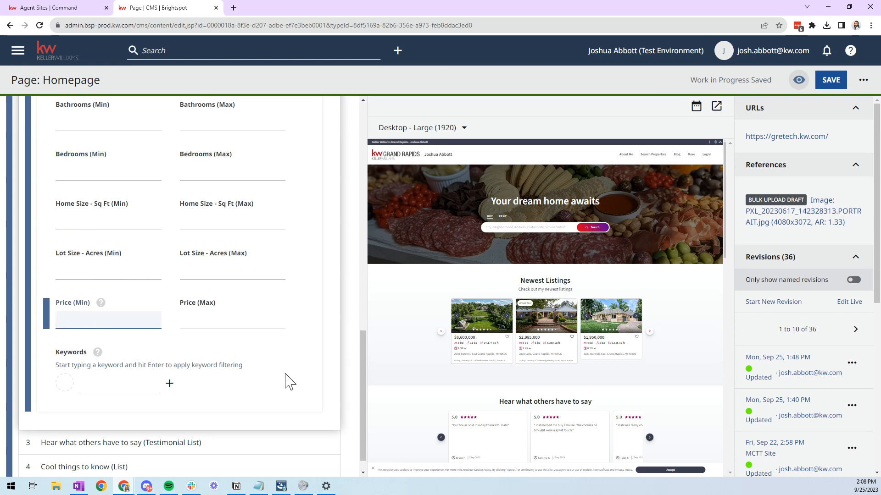
{"action": "key", "text": "BackSpace"}
{"action": "type", "text": "3"}
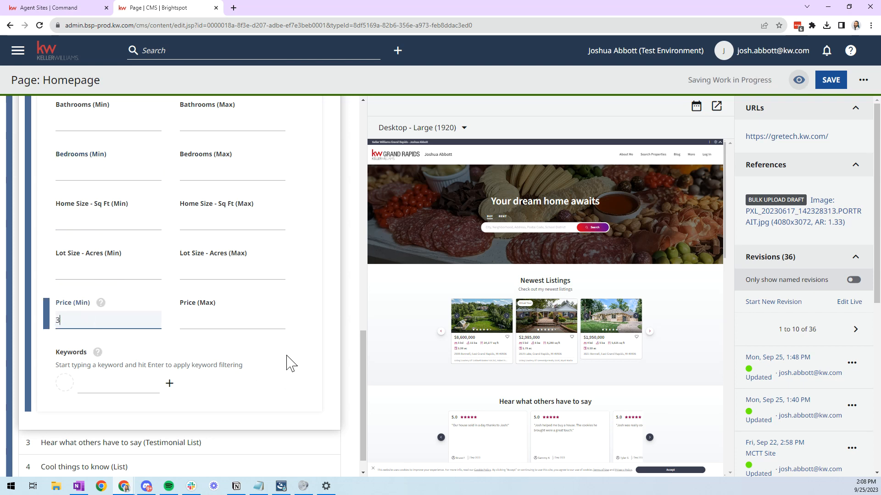
{"action": "type", "text": "00000"}
{"action": "left_click", "coordinate": [69, 321]}
{"action": "left_click", "coordinate": [302, 355]}
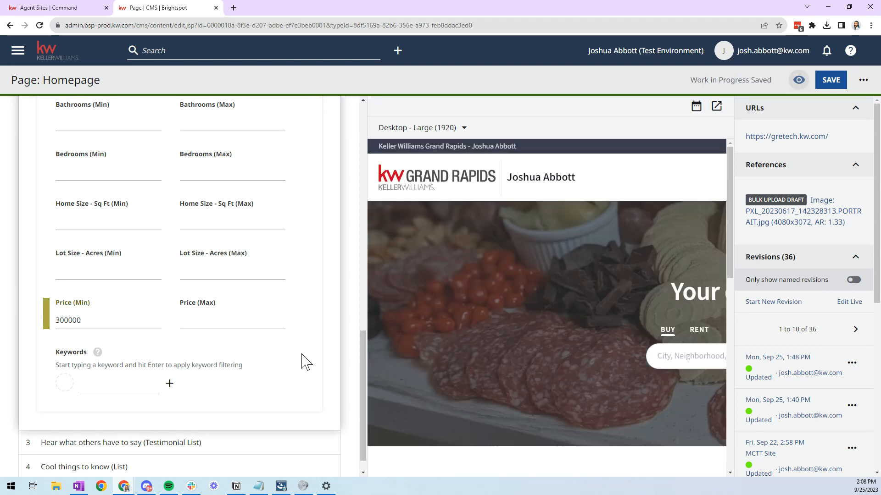
Set the maximum price filter for the Newest Listings to 1100000.
{"action": "left_click", "coordinate": [224, 320]}
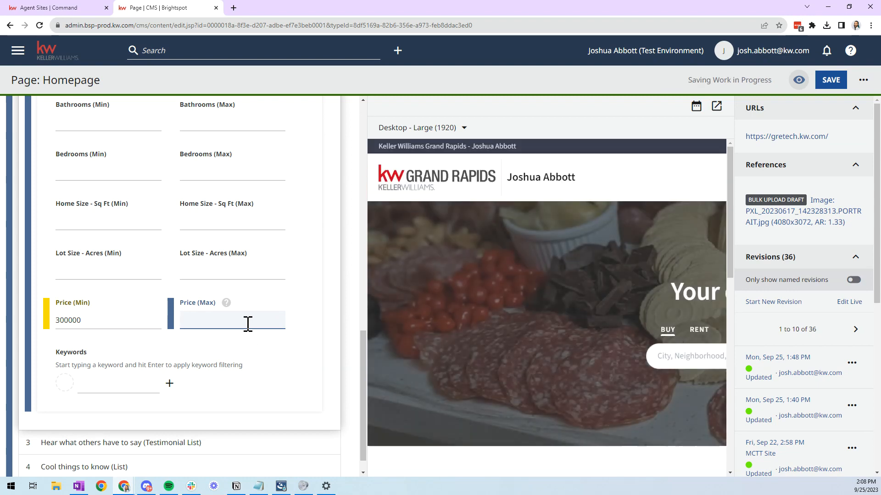
{"action": "type", "text": "11000000"}
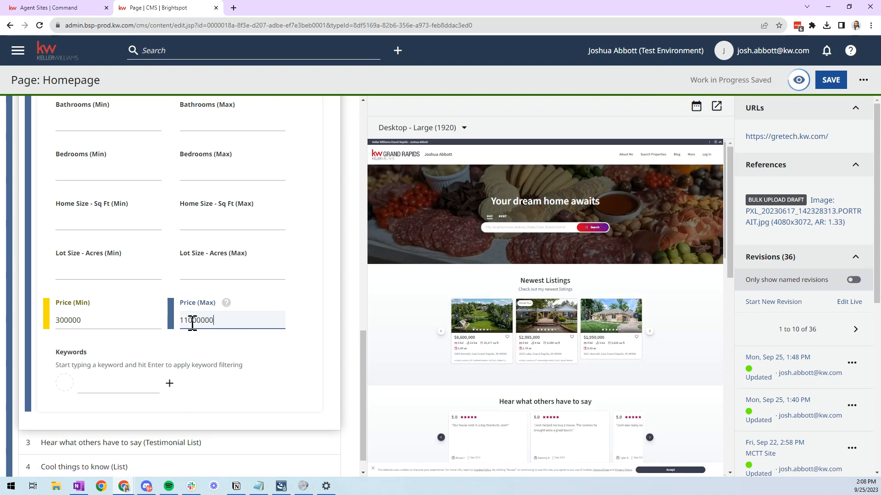
{"action": "left_click", "coordinate": [270, 341]}
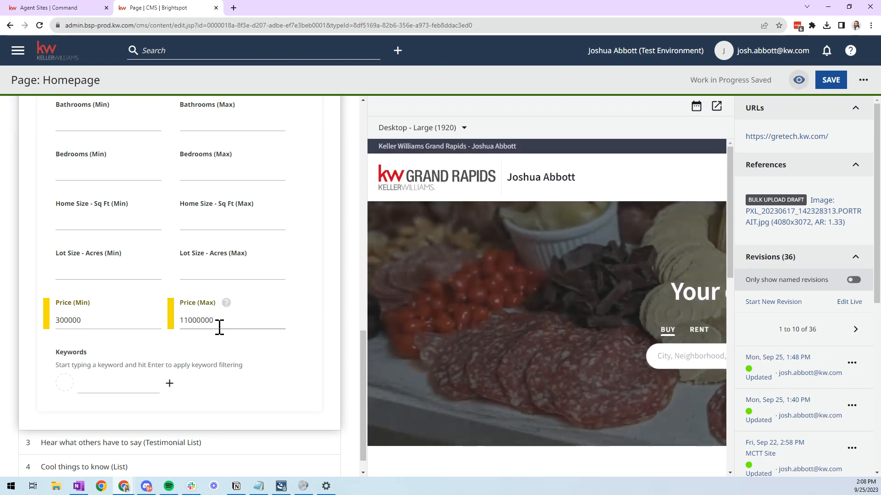
{"action": "left_click", "coordinate": [219, 324]}
{"action": "type", "text": "0"}
{"action": "left_click", "coordinate": [242, 350]}
{"action": "left_click_drag", "start_coordinate": [205, 324], "coordinate": [218, 323]}
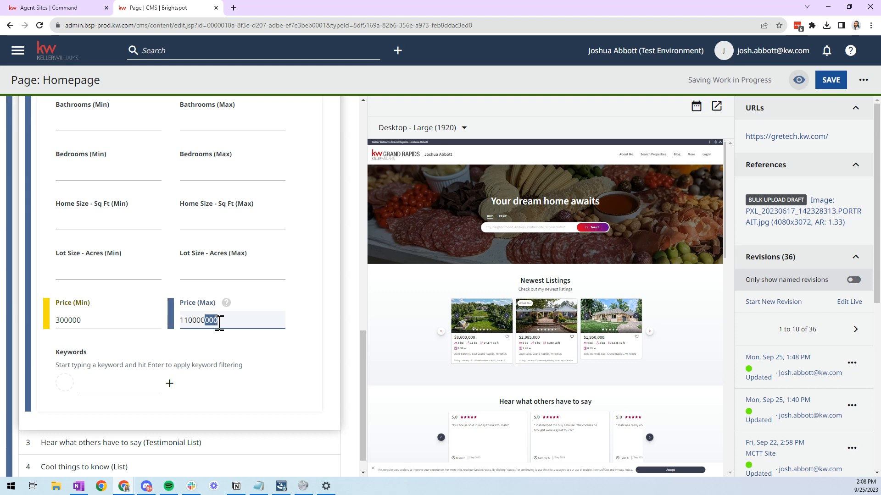
{"action": "left_click", "coordinate": [281, 359]}
{"action": "left_click", "coordinate": [211, 324]}
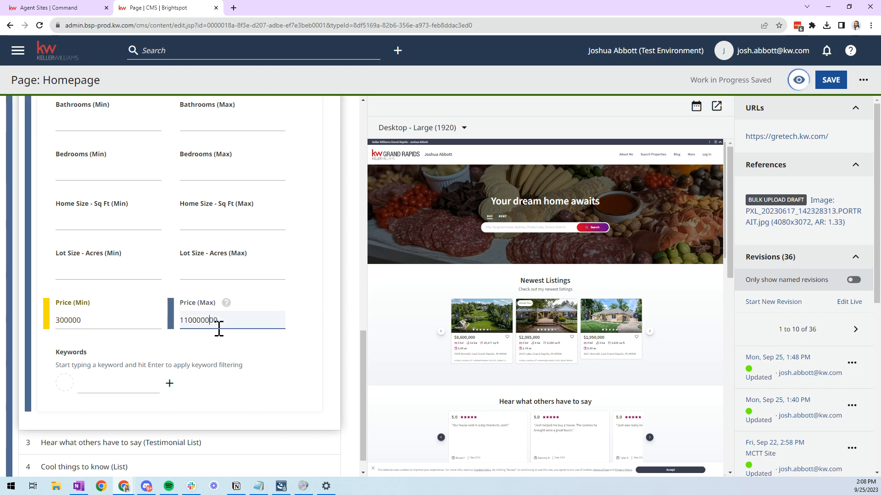
{"action": "key", "text": "BackSpace"}
{"action": "key", "text": "BackSpace"}
{"action": "left_click", "coordinate": [242, 404]}
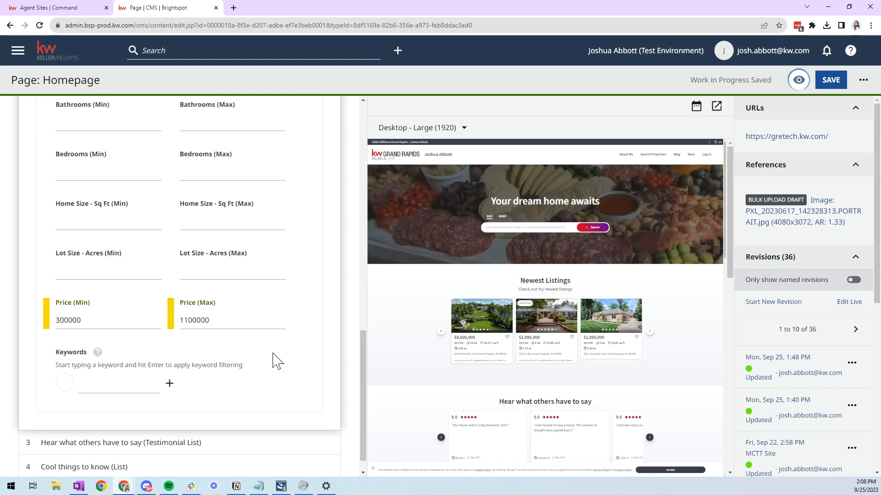
{"action": "left_click", "coordinate": [187, 299]}
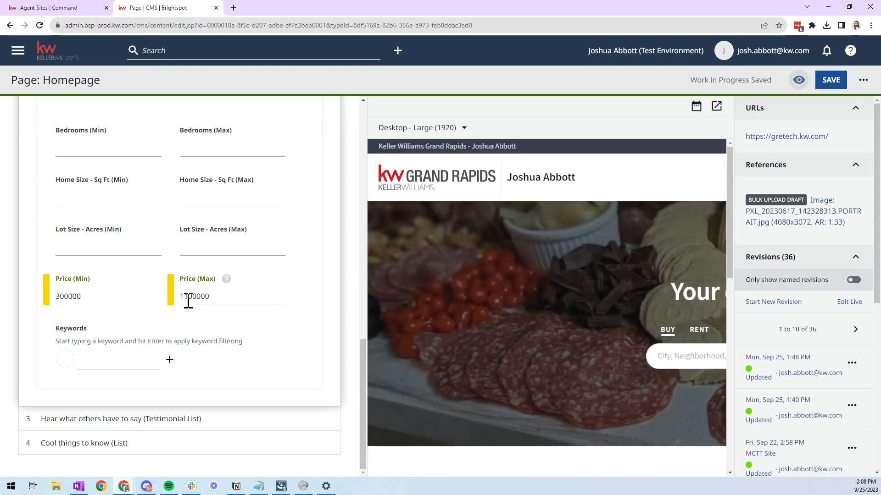
{"action": "left_click", "coordinate": [309, 373]}
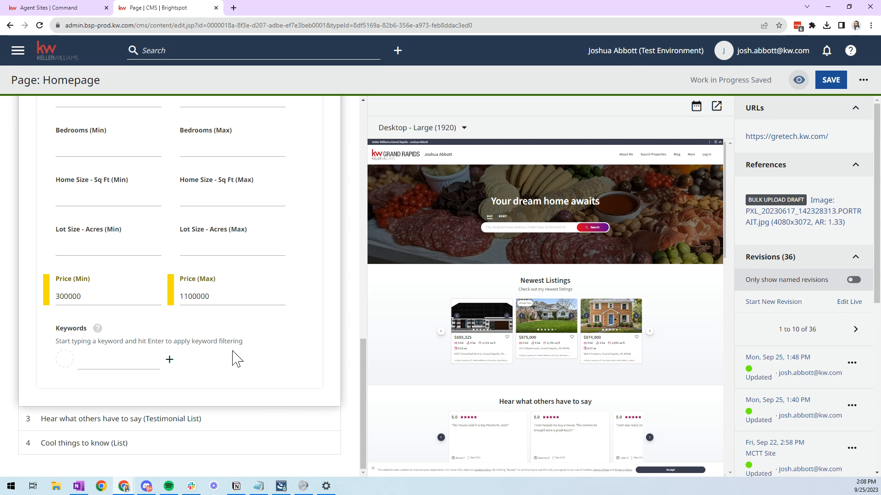
Add "Lake" as a keyword filter for the Newest Listings.
{"action": "left_click", "coordinate": [127, 361]}
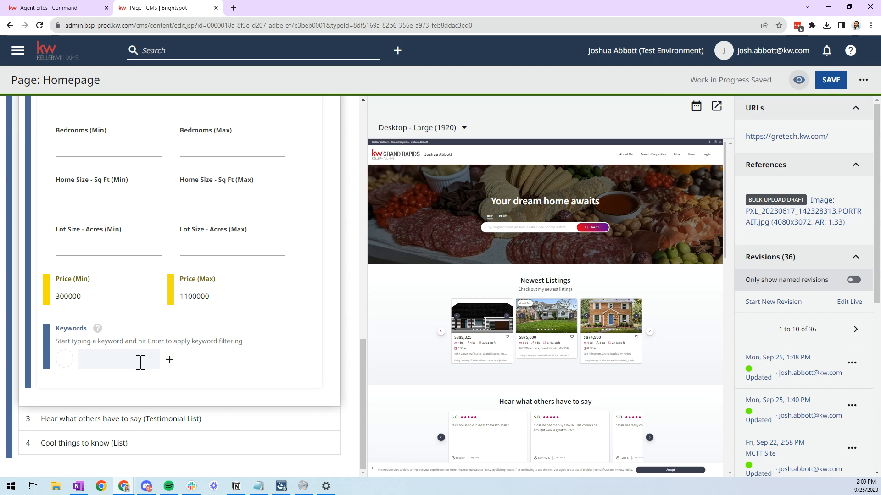
{"action": "type", "text": "e"}
{"action": "key", "text": "Return"}
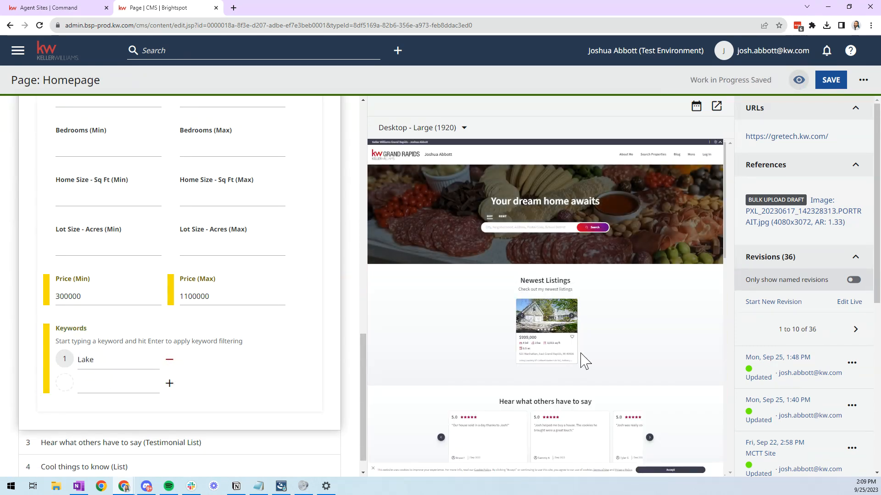
Set the Newest Listings Search Radius to 10 miles and save the homepage.
{"action": "scroll", "coordinate": [308, 317], "scroll_direction": "up", "scroll_amount": 12}
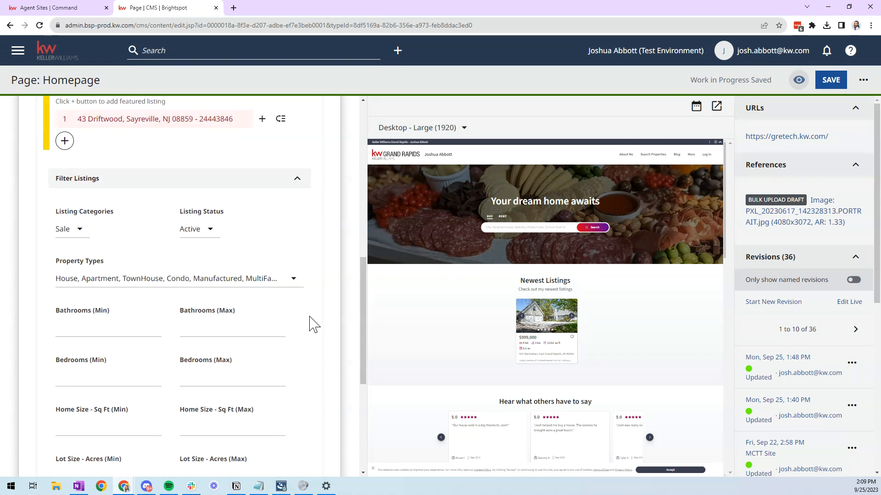
{"action": "left_click", "coordinate": [229, 244]}
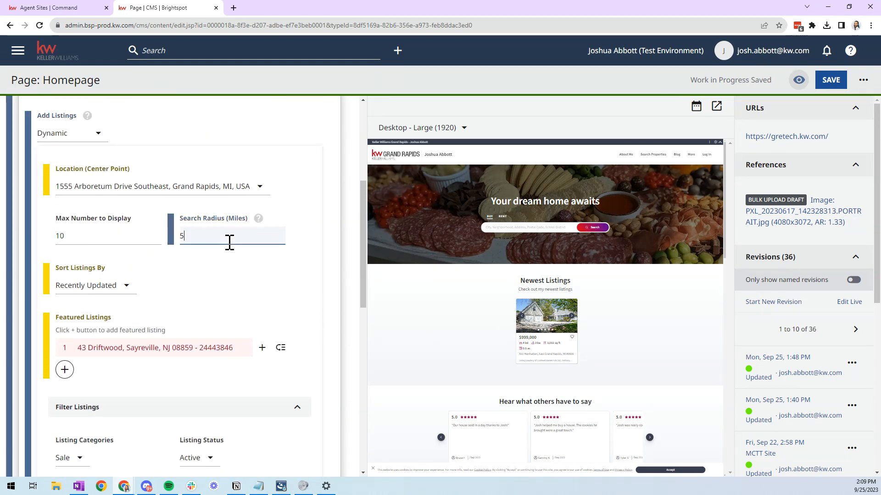
{"action": "type", "text": "10"}
{"action": "left_click", "coordinate": [323, 277]}
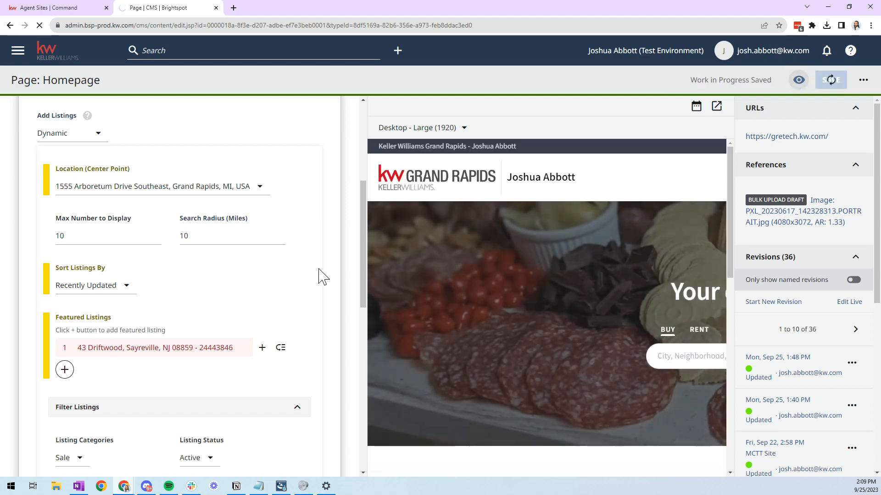
Browse through the Newest Listings carousel in the page preview.
{"action": "scroll", "coordinate": [324, 277], "scroll_direction": "down", "scroll_amount": 7}
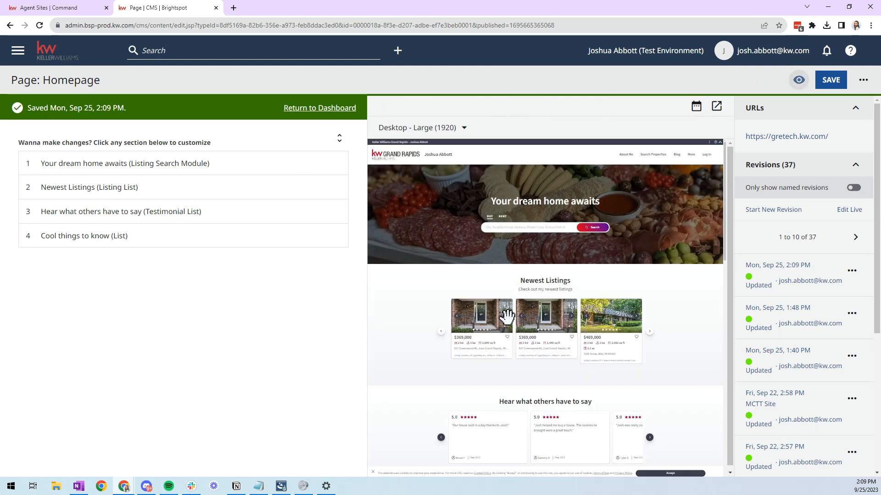
{"action": "left_click", "coordinate": [650, 331]}
{"action": "left_click", "coordinate": [650, 331]}
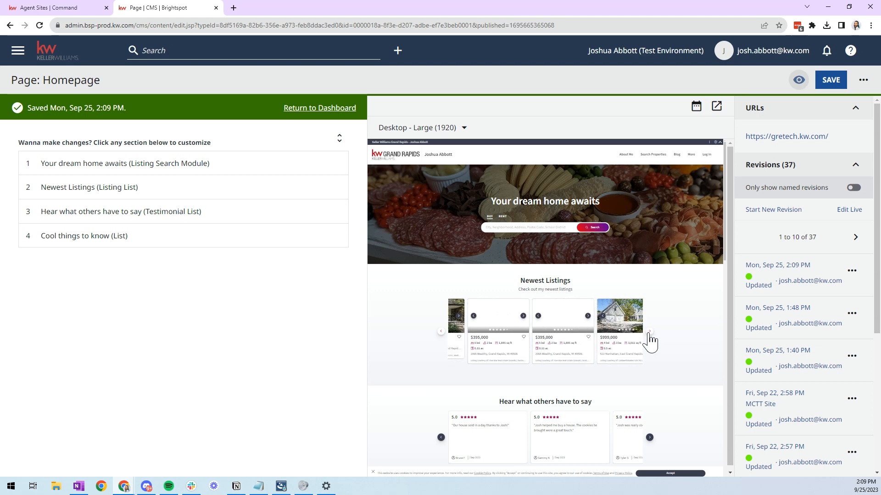
Reopen the Newest Listings module and replace the keyword "Lake" with "luxury".
{"action": "left_click", "coordinate": [87, 188]}
{"action": "scroll", "coordinate": [309, 316], "scroll_direction": "down", "scroll_amount": 10}
{"action": "scroll", "coordinate": [273, 243], "scroll_direction": "down", "scroll_amount": 5}
{"action": "left_click", "coordinate": [169, 357]}
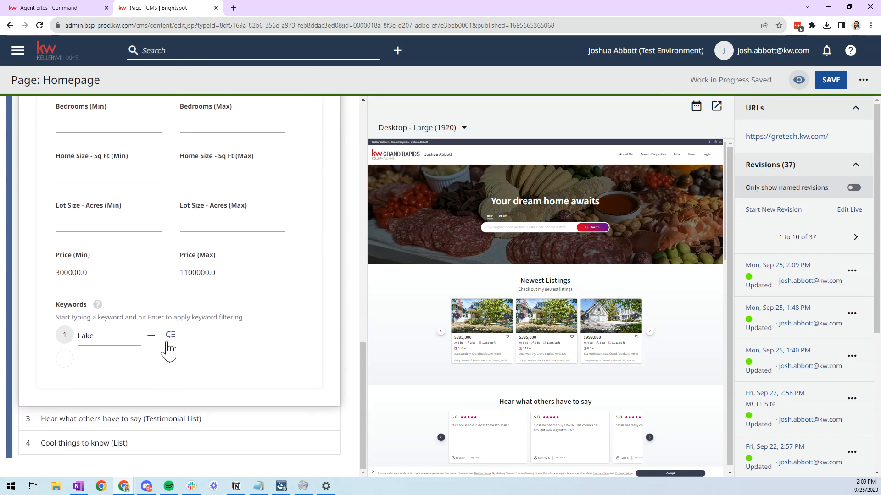
{"action": "left_click", "coordinate": [131, 359]}
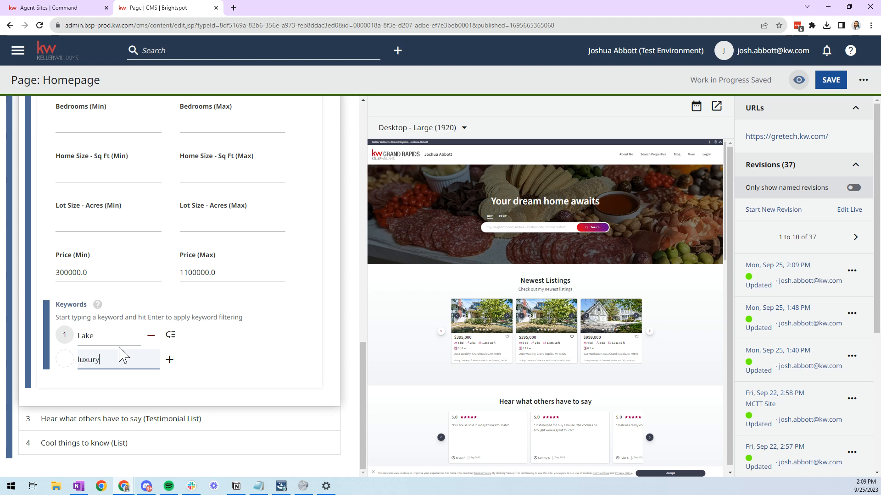
{"action": "left_click", "coordinate": [151, 335]}
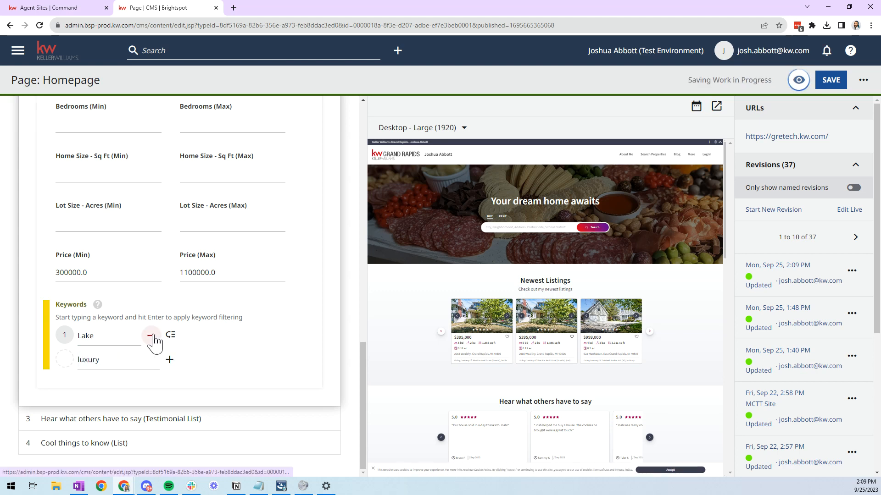
{"action": "left_click", "coordinate": [169, 360]}
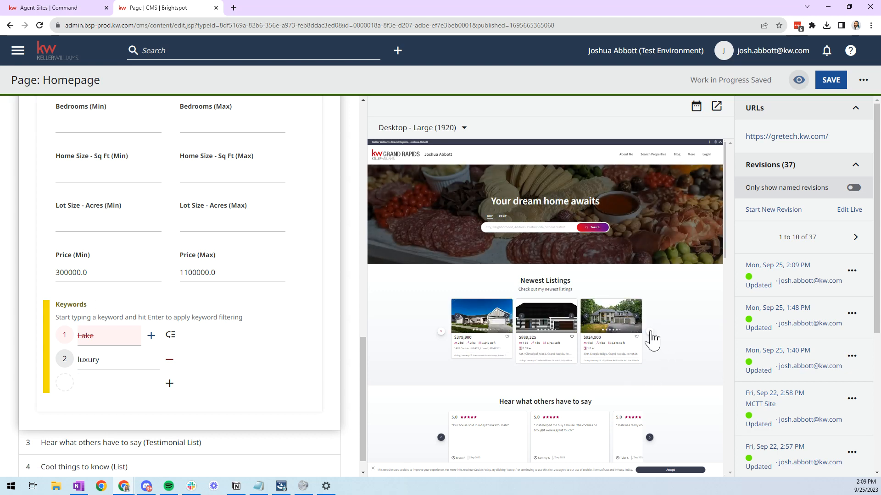
Review the Newest Listings module's settings from title to keywords, and collapse the section.
{"action": "scroll", "coordinate": [325, 344], "scroll_direction": "down", "scroll_amount": 1}
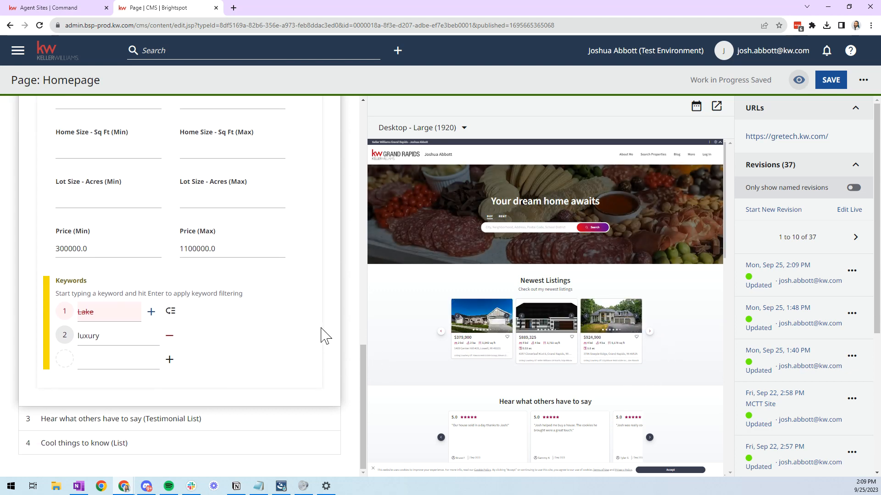
{"action": "scroll", "coordinate": [298, 358], "scroll_direction": "up", "scroll_amount": 15}
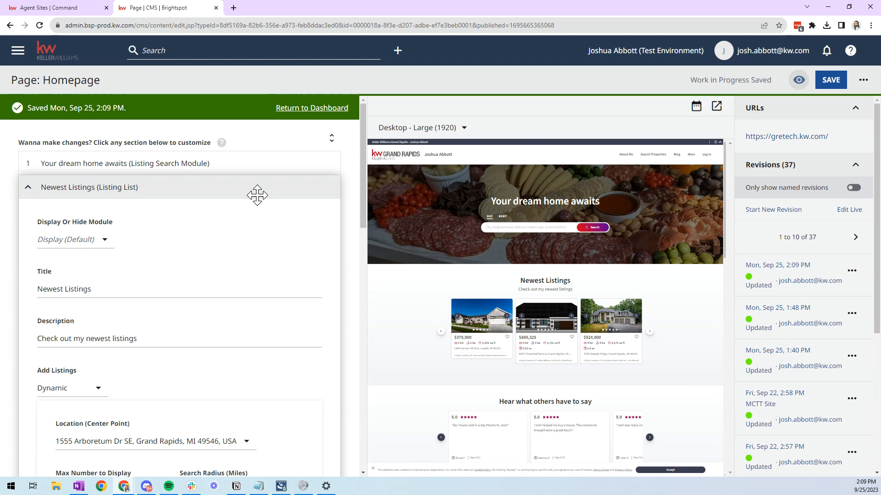
{"action": "scroll", "coordinate": [296, 266], "scroll_direction": "down", "scroll_amount": 15}
{"action": "scroll", "coordinate": [301, 370], "scroll_direction": "up", "scroll_amount": 8}
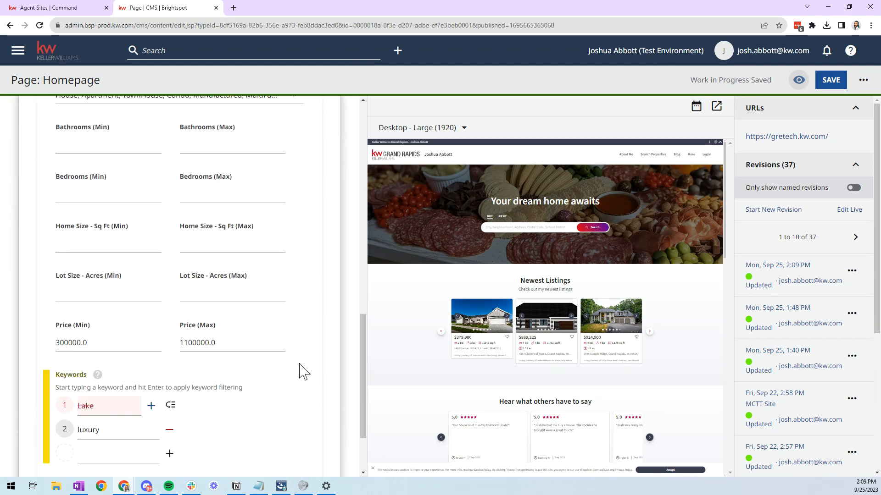
{"action": "scroll", "coordinate": [241, 330], "scroll_direction": "up", "scroll_amount": 10}
{"action": "left_click", "coordinate": [243, 191]}
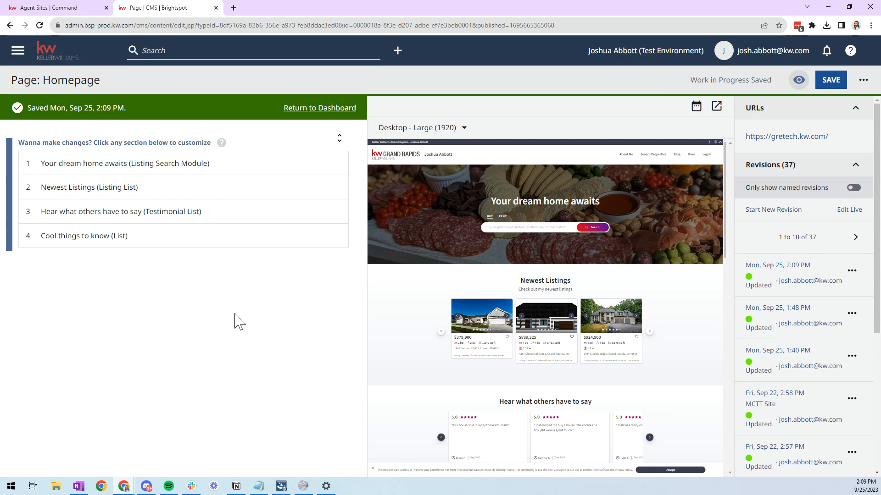
Expand the Hear what others have to say section and examine its sorting, display and Featured Testimonials settings.
{"action": "left_click", "coordinate": [205, 215]}
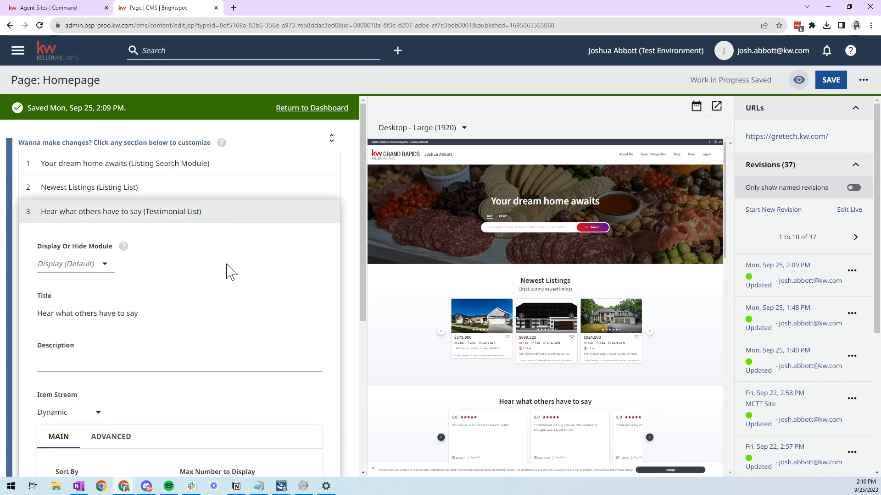
{"action": "scroll", "coordinate": [266, 255], "scroll_direction": "down", "scroll_amount": 2}
{"action": "scroll", "coordinate": [337, 262], "scroll_direction": "down", "scroll_amount": 4}
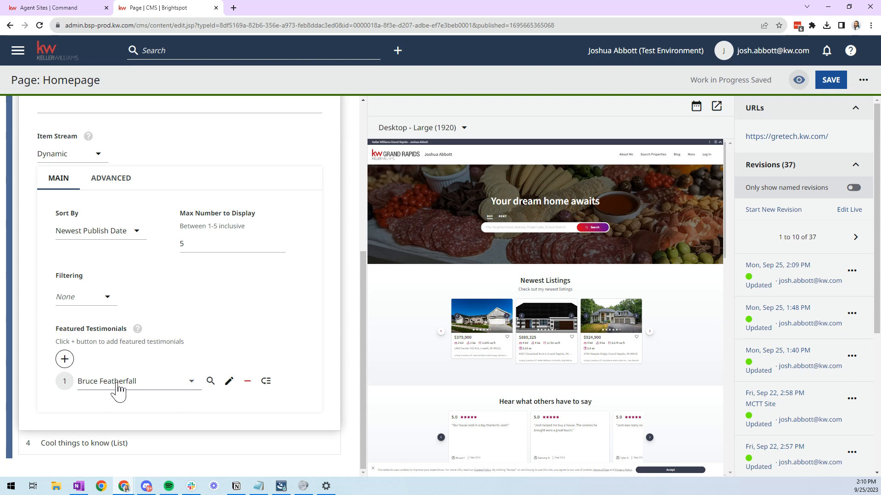
{"action": "scroll", "coordinate": [491, 390], "scroll_direction": "down", "scroll_amount": 3}
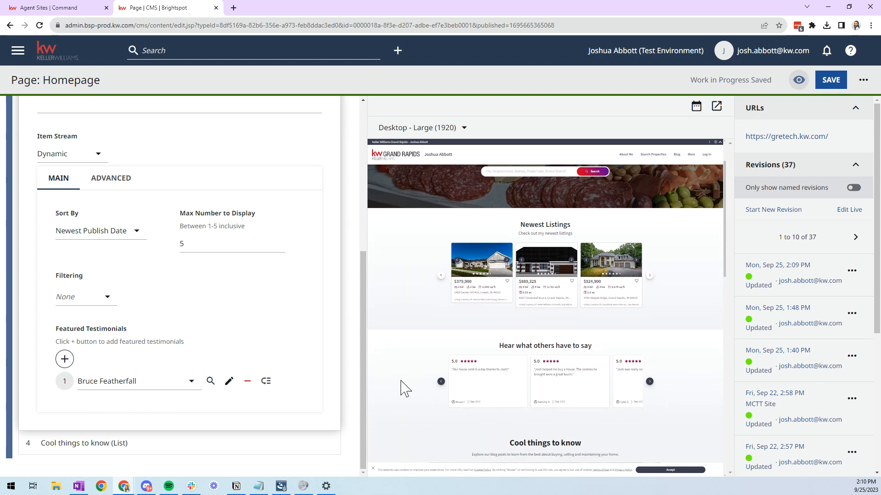
Add the second recently updated testimonial above the existing featured one and check the Filtering field.
{"action": "left_click", "coordinate": [64, 359]}
{"action": "left_click", "coordinate": [115, 381]}
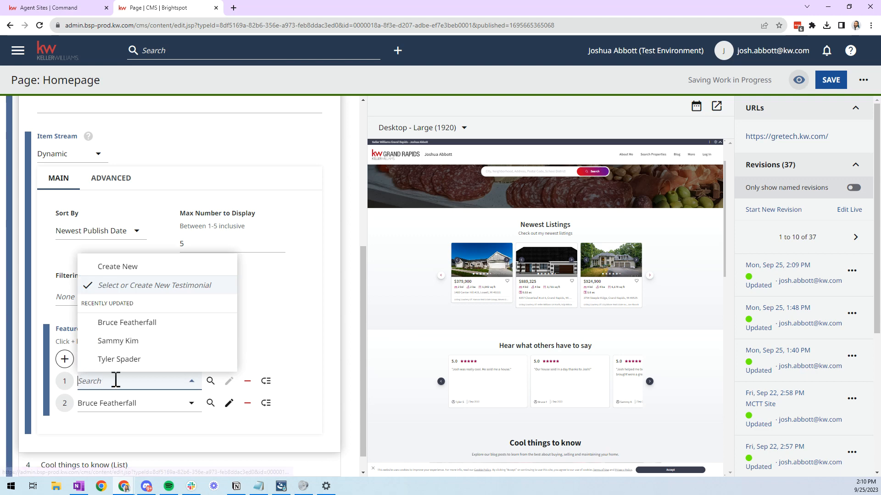
{"action": "left_click", "coordinate": [159, 343]}
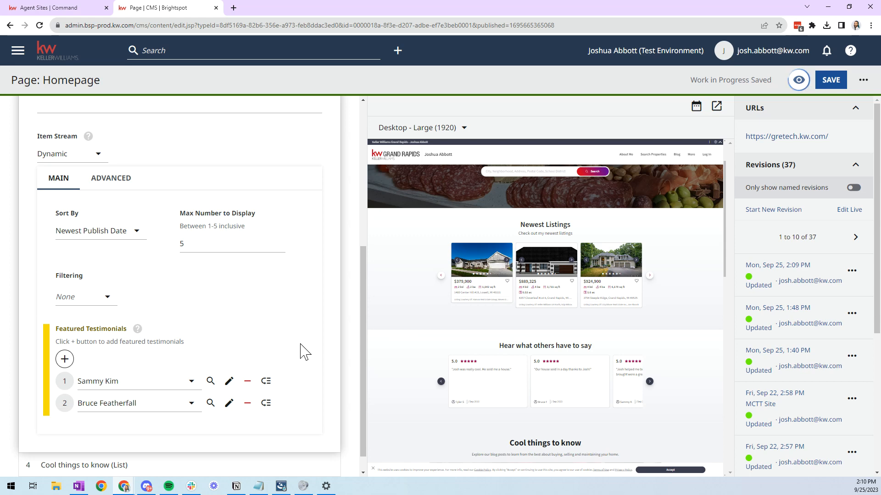
{"action": "left_click", "coordinate": [110, 302]}
{"action": "left_click", "coordinate": [278, 320]}
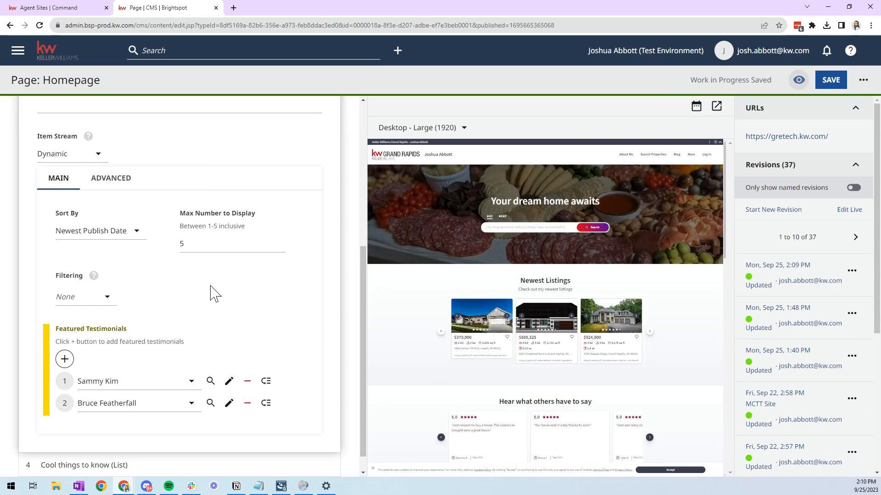
Filter the testimonials by Star Rating with a minimum of 5, and collapse the section.
{"action": "scroll", "coordinate": [200, 294], "scroll_direction": "up", "scroll_amount": 1}
{"action": "left_click", "coordinate": [99, 274]}
{"action": "left_click", "coordinate": [237, 297]}
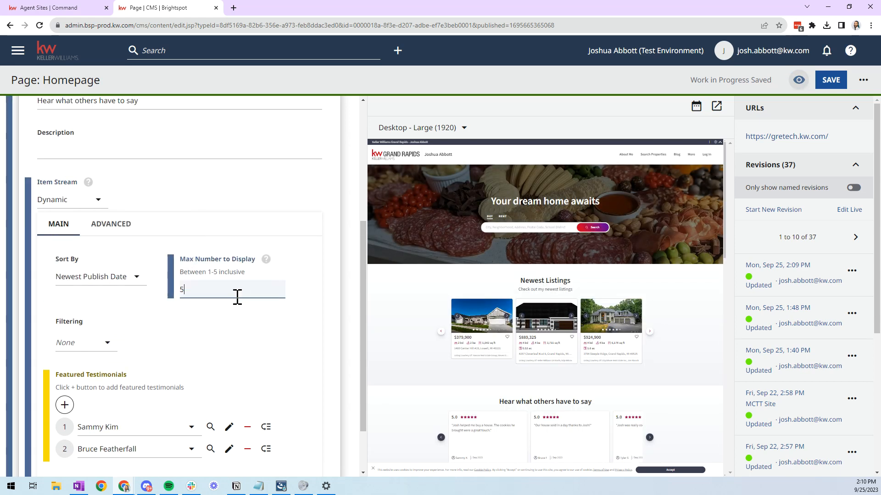
{"action": "left_click", "coordinate": [276, 325]}
{"action": "left_click", "coordinate": [64, 347]}
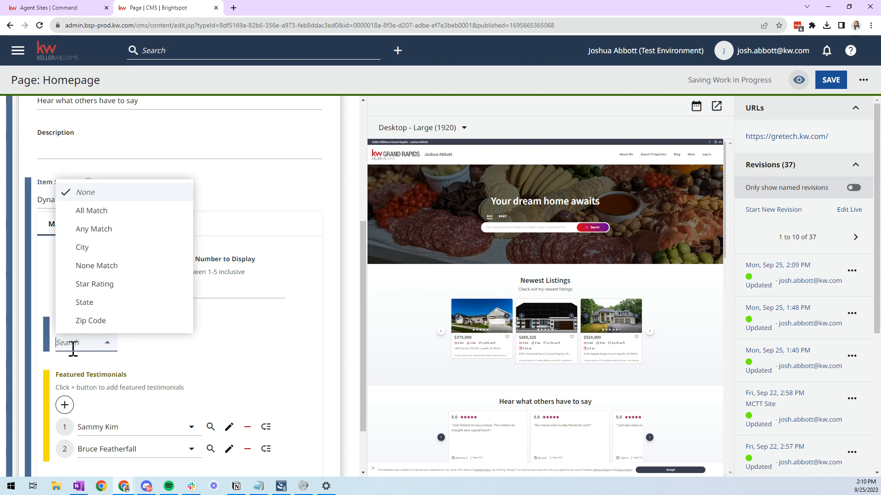
{"action": "left_click", "coordinate": [133, 284]}
{"action": "scroll", "coordinate": [184, 344], "scroll_direction": "down", "scroll_amount": 2}
{"action": "left_click", "coordinate": [108, 305]}
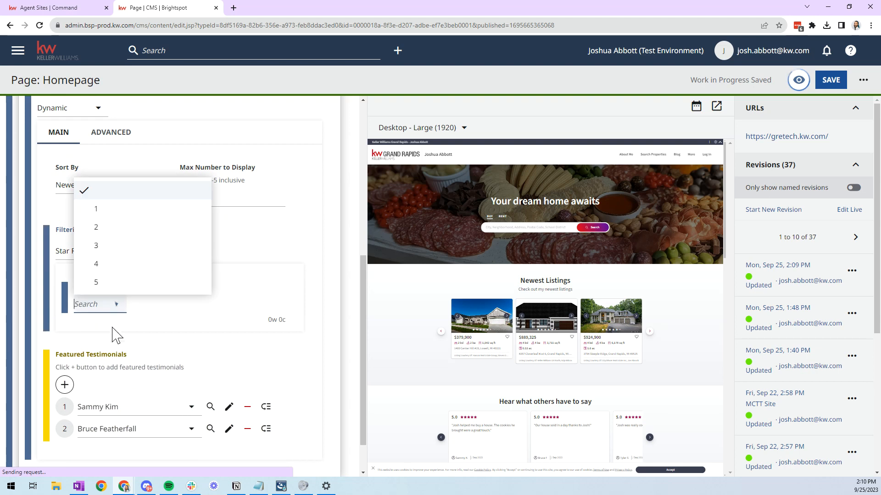
{"action": "left_click", "coordinate": [110, 282]}
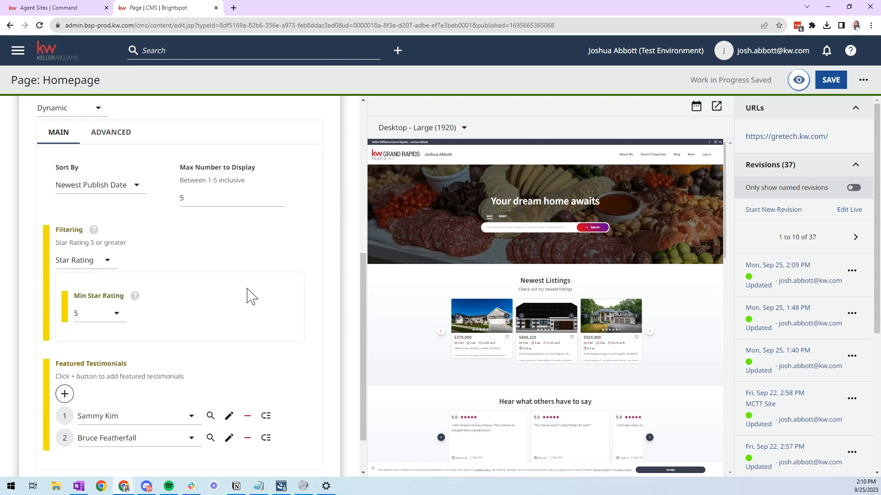
{"action": "scroll", "coordinate": [295, 320], "scroll_direction": "down", "scroll_amount": 1}
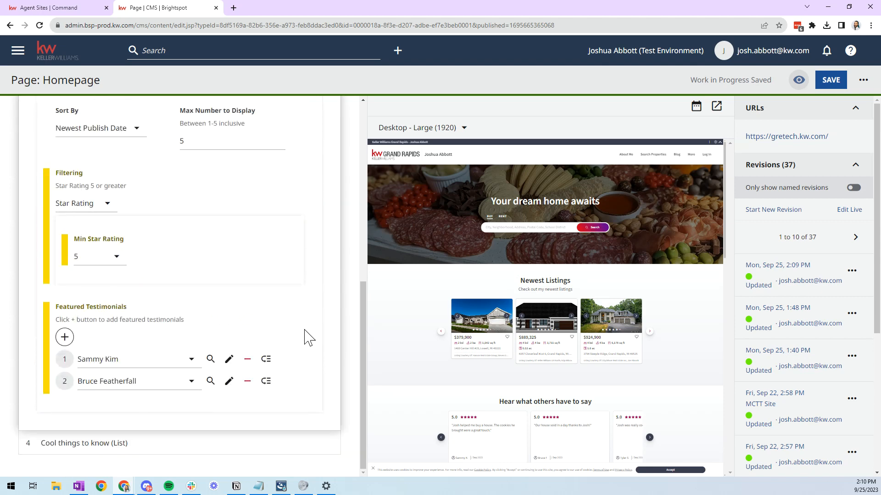
{"action": "scroll", "coordinate": [110, 329], "scroll_direction": "up", "scroll_amount": 3}
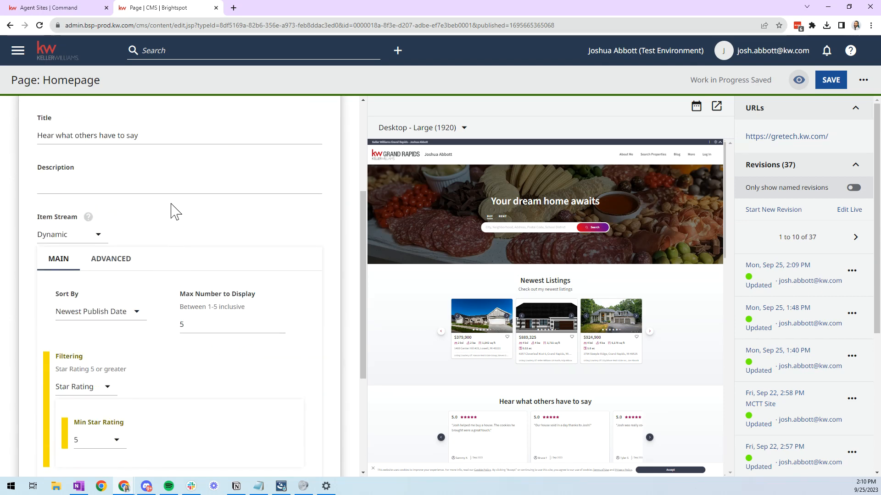
{"action": "scroll", "coordinate": [179, 212], "scroll_direction": "up", "scroll_amount": 3}
{"action": "left_click", "coordinate": [196, 212]}
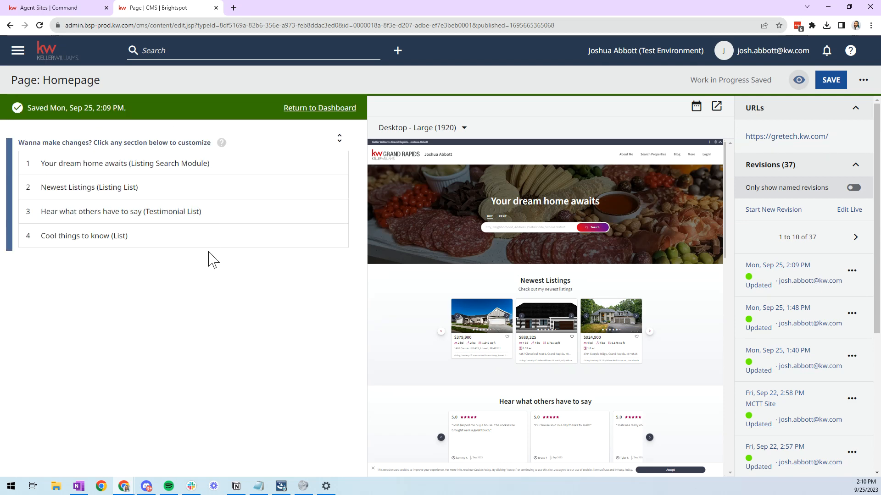
Expand the Cool things to know section and change its title to "My Blog".
{"action": "left_click", "coordinate": [151, 238]}
{"action": "scroll", "coordinate": [191, 339], "scroll_direction": "down", "scroll_amount": 3}
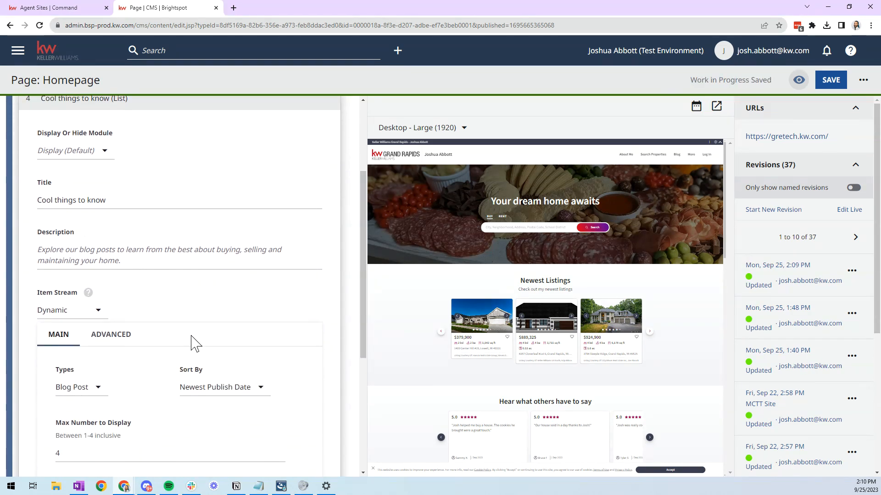
{"action": "triple_click", "coordinate": [145, 198]}
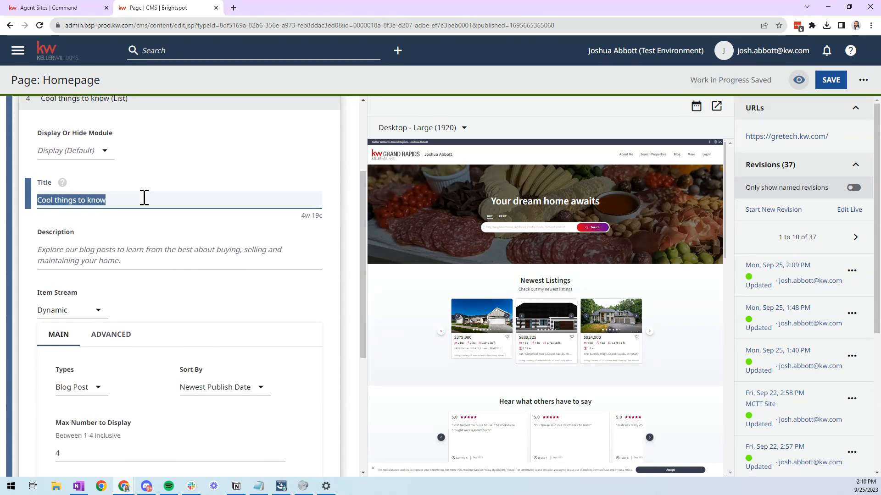
{"action": "type", "text": "MY"}
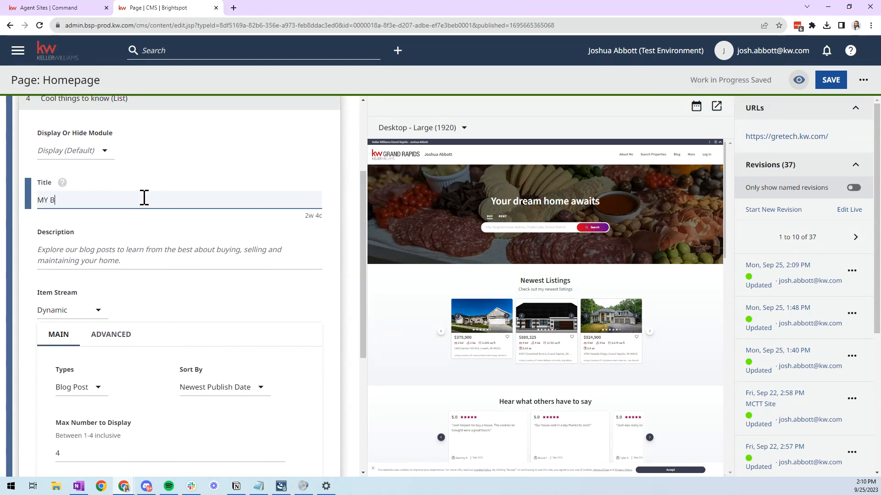
{"action": "key", "text": "BackSpace"}
{"action": "type", "text": "t Blog"}
{"action": "key", "text": "ctrl+a"}
{"action": "key", "text": "BackSpace"}
{"action": "type", "text": "My Blog"}
{"action": "left_click", "coordinate": [269, 266]}
Examine the My Blog section's item stream, sorting and featured items alongside the page preview.
{"action": "scroll", "coordinate": [147, 218], "scroll_direction": "down", "scroll_amount": 2}
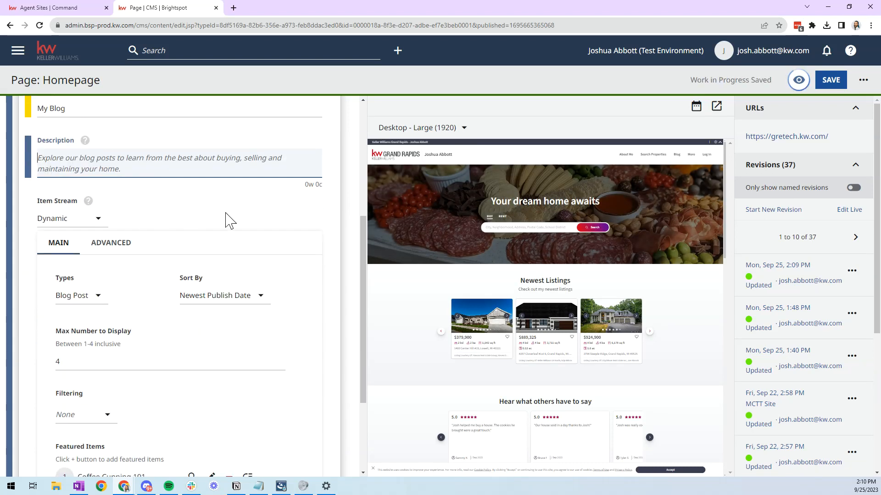
{"action": "scroll", "coordinate": [222, 220], "scroll_direction": "down", "scroll_amount": 3}
{"action": "scroll", "coordinate": [409, 319], "scroll_direction": "down", "scroll_amount": 3}
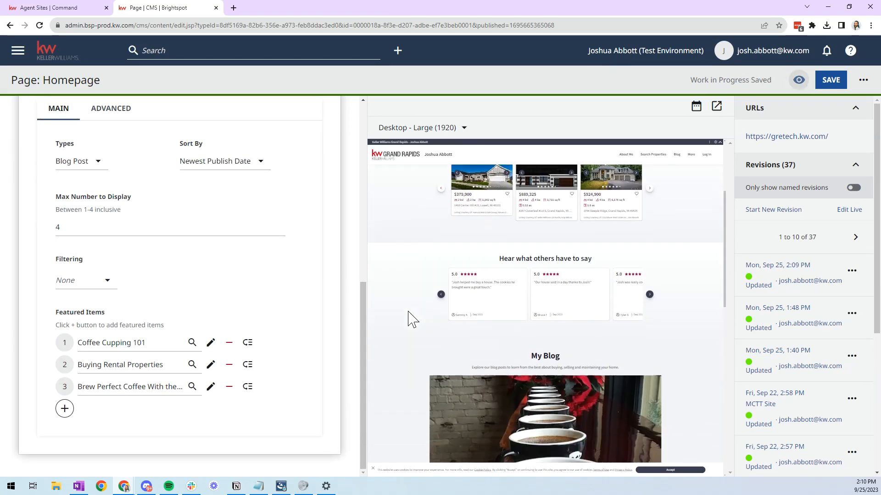
{"action": "scroll", "coordinate": [408, 317], "scroll_direction": "down", "scroll_amount": 3}
{"action": "scroll", "coordinate": [196, 276], "scroll_direction": "up", "scroll_amount": 4}
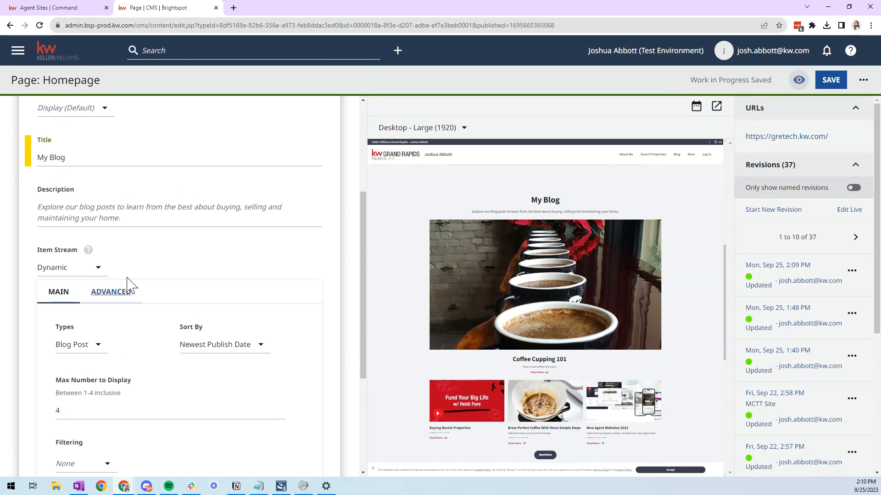
{"action": "scroll", "coordinate": [110, 289], "scroll_direction": "down", "scroll_amount": 1}
{"action": "left_click", "coordinate": [65, 224]}
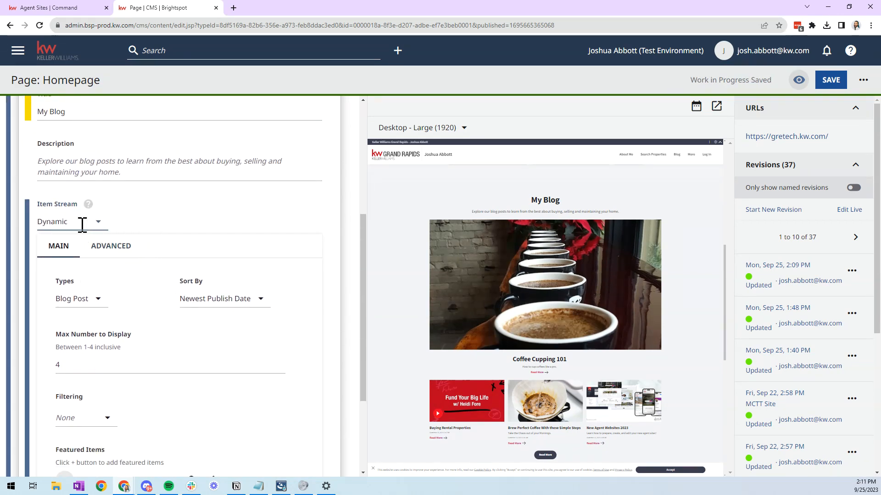
{"action": "left_click", "coordinate": [167, 211]}
{"action": "left_click", "coordinate": [90, 228]}
{"action": "left_click", "coordinate": [204, 223]}
{"action": "scroll", "coordinate": [204, 224], "scroll_direction": "down", "scroll_amount": 2}
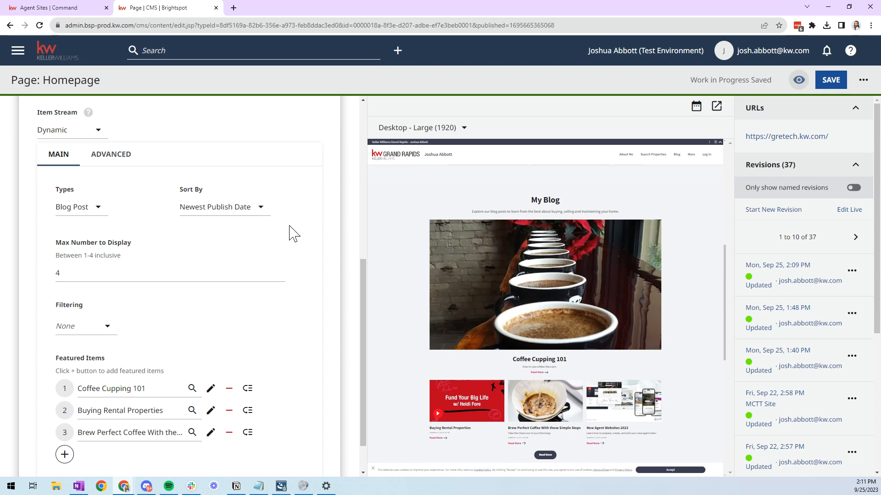
Move Buying Rental Properties above Coffee Cupping 101 in the blog's Featured Items and check the preview.
{"action": "scroll", "coordinate": [303, 258], "scroll_direction": "down", "scroll_amount": 1}
{"action": "scroll", "coordinate": [488, 360], "scroll_direction": "down", "scroll_amount": 1}
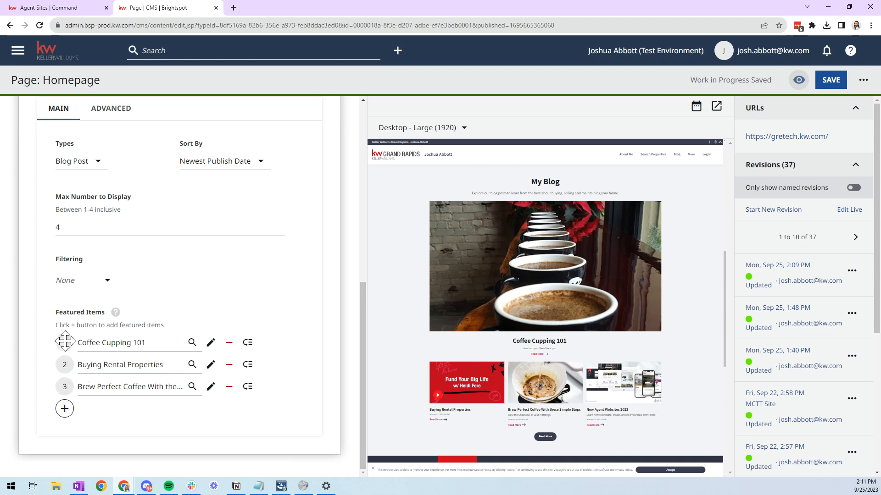
{"action": "left_click_drag", "start_coordinate": [63, 366], "coordinate": [65, 341]}
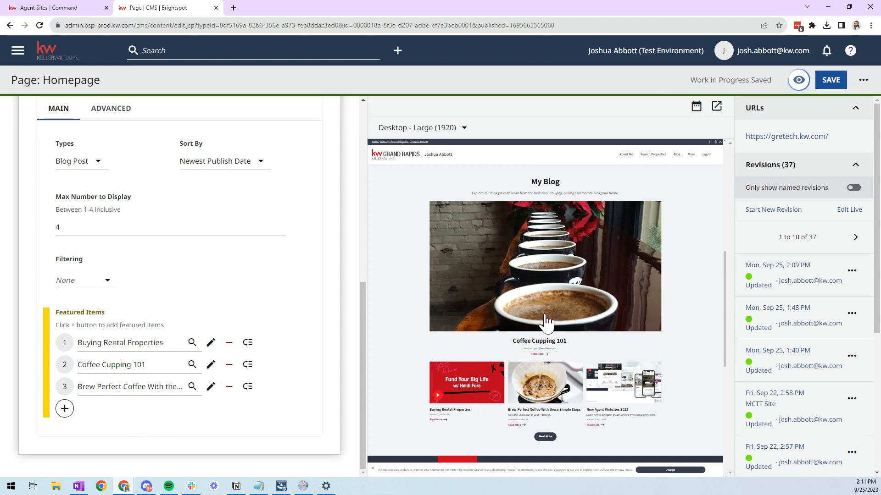
{"action": "scroll", "coordinate": [424, 308], "scroll_direction": "down", "scroll_amount": 10}
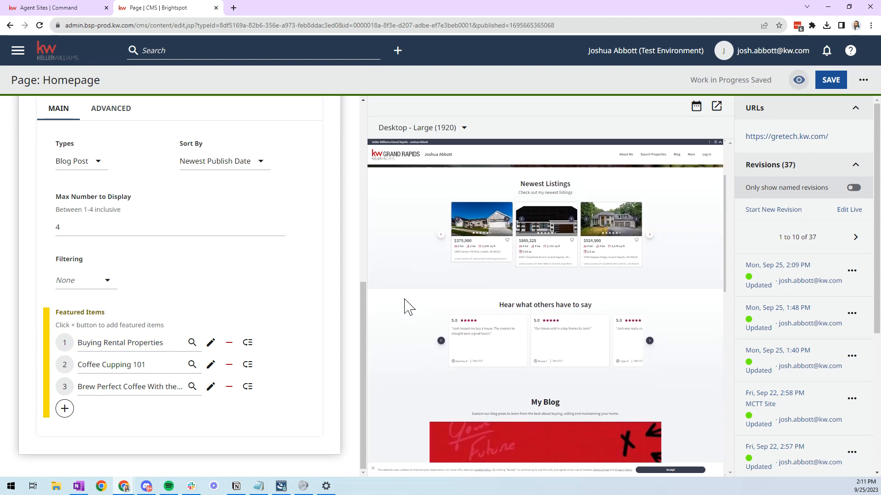
{"action": "scroll", "coordinate": [262, 339], "scroll_direction": "up", "scroll_amount": 2}
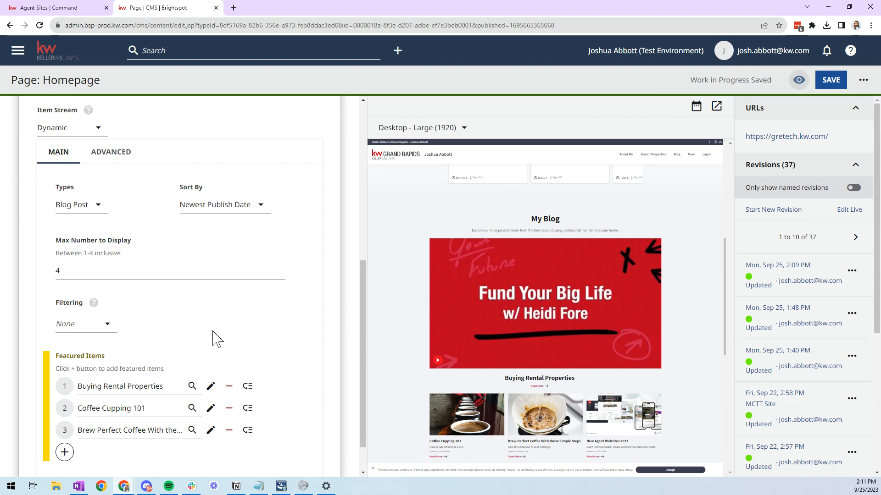
Review the blog section's content types, maximum number to display, sorting and featured items, and collapse the section.
{"action": "left_click", "coordinate": [85, 263]}
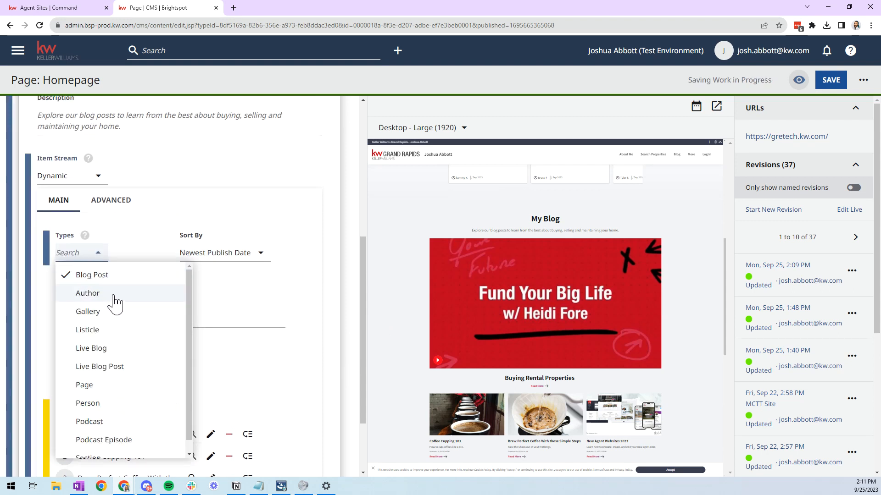
{"action": "scroll", "coordinate": [118, 337], "scroll_direction": "down", "scroll_amount": 1}
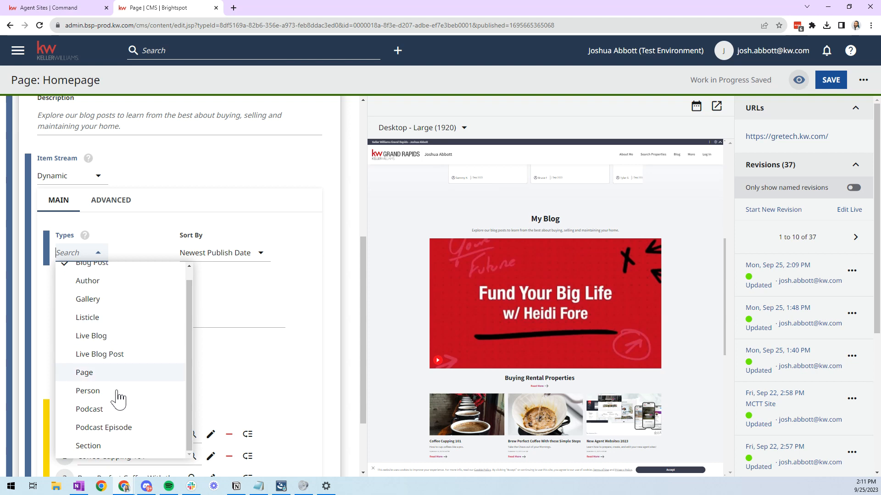
{"action": "left_click", "coordinate": [275, 374]}
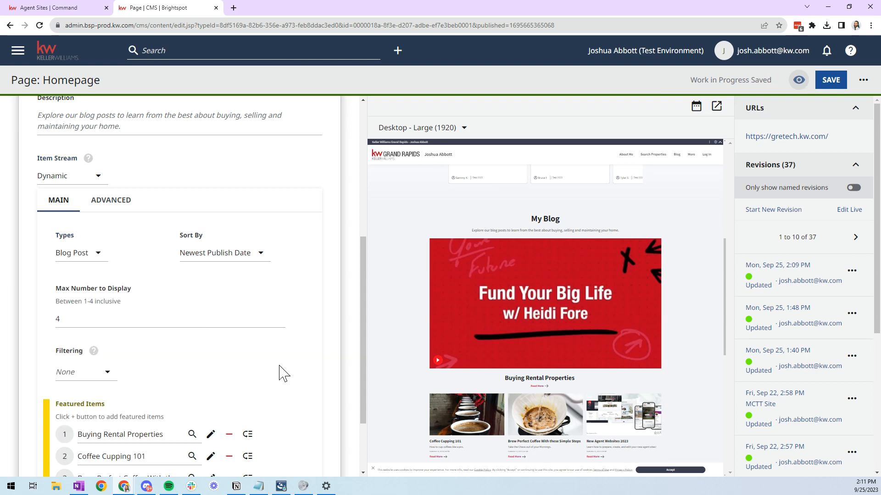
{"action": "scroll", "coordinate": [294, 373], "scroll_direction": "down", "scroll_amount": 2}
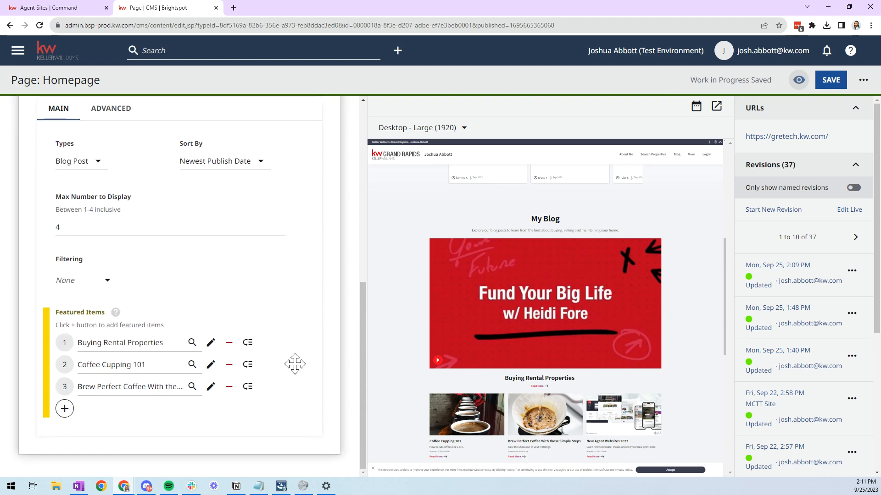
{"action": "scroll", "coordinate": [293, 366], "scroll_direction": "up", "scroll_amount": 2}
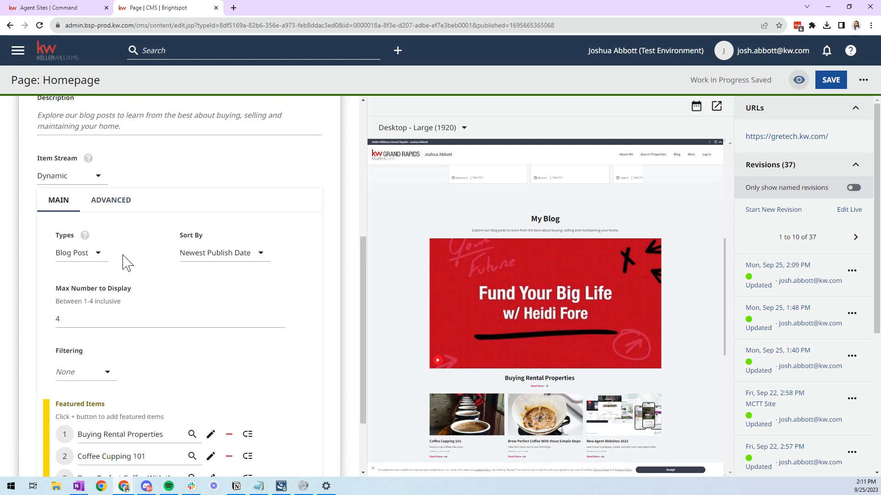
{"action": "scroll", "coordinate": [126, 263], "scroll_direction": "down", "scroll_amount": 2}
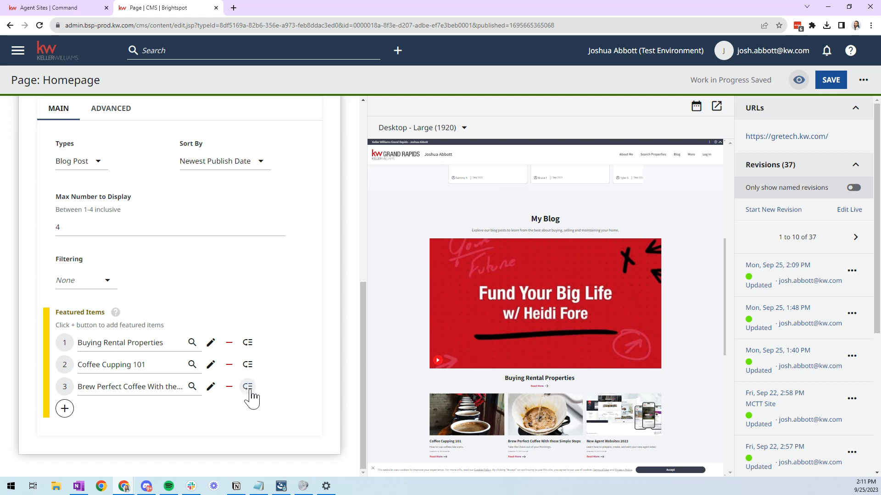
{"action": "scroll", "coordinate": [128, 309], "scroll_direction": "up", "scroll_amount": 2}
{"action": "left_click", "coordinate": [100, 318]}
{"action": "scroll", "coordinate": [153, 324], "scroll_direction": "down", "scroll_amount": 2}
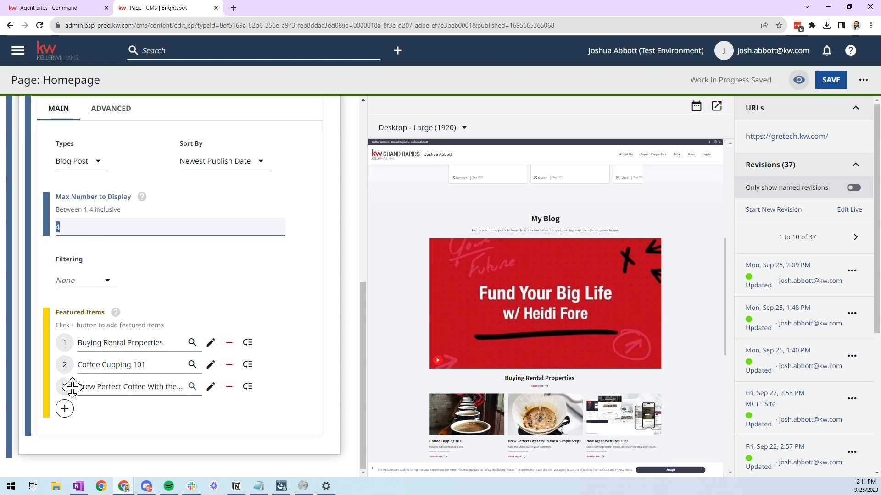
{"action": "left_click", "coordinate": [488, 415]}
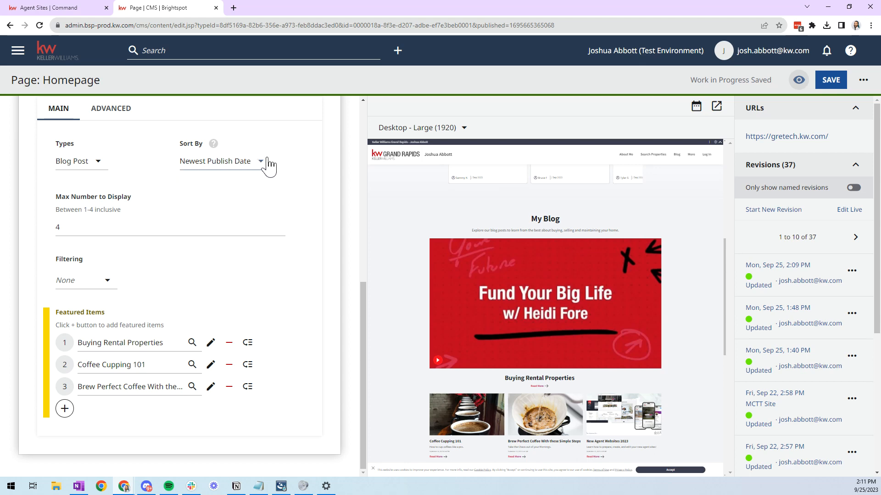
{"action": "scroll", "coordinate": [301, 202], "scroll_direction": "up", "scroll_amount": 1}
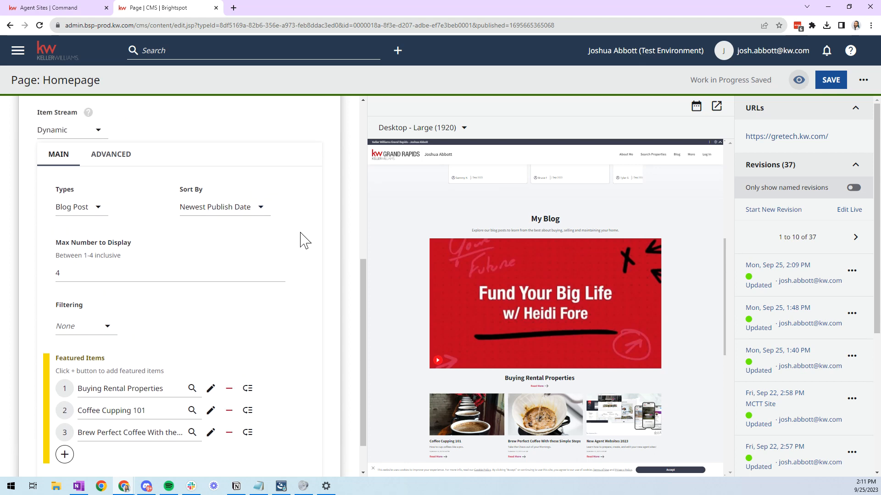
{"action": "scroll", "coordinate": [301, 239], "scroll_direction": "up", "scroll_amount": 4}
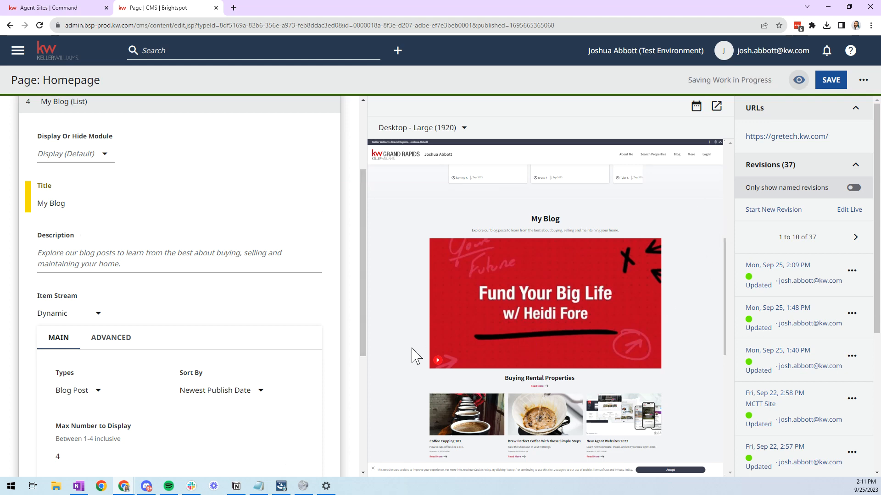
{"action": "scroll", "coordinate": [411, 353], "scroll_direction": "up", "scroll_amount": 4}
{"action": "scroll", "coordinate": [286, 325], "scroll_direction": "up", "scroll_amount": 3}
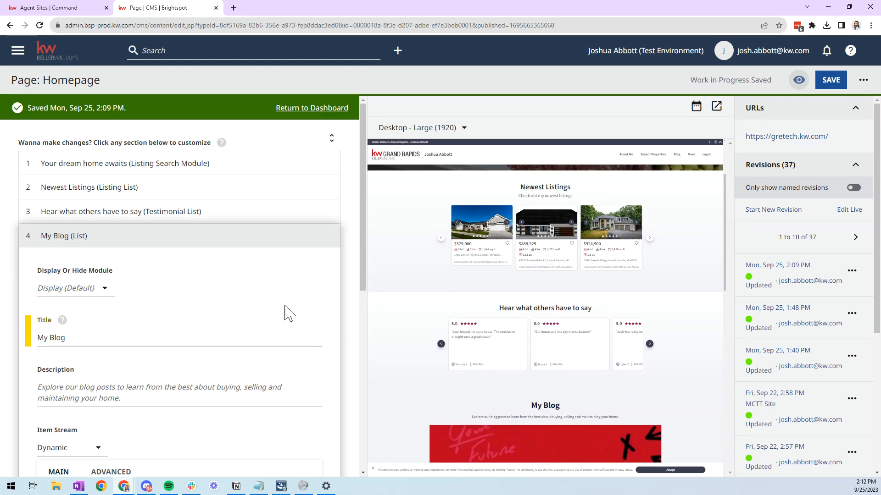
{"action": "left_click", "coordinate": [209, 236]}
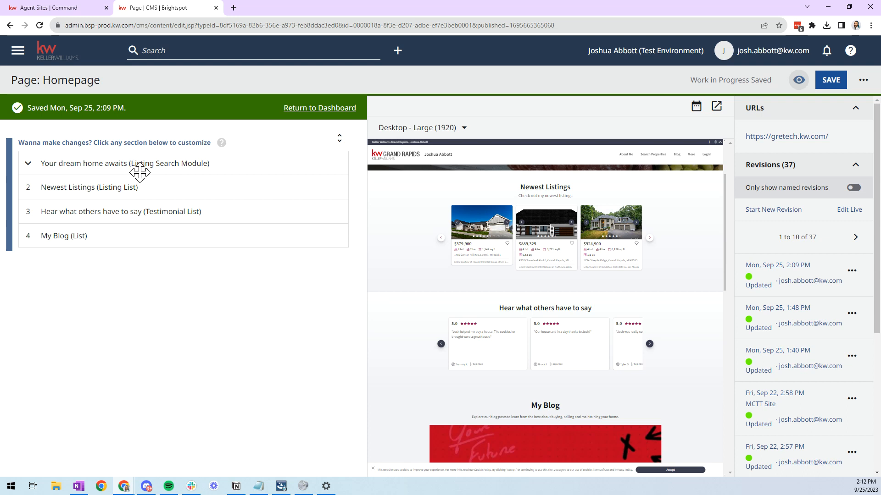
Reopen the Newest Listings section to review its listing settings, and collapse it again.
{"action": "left_click", "coordinate": [165, 187]}
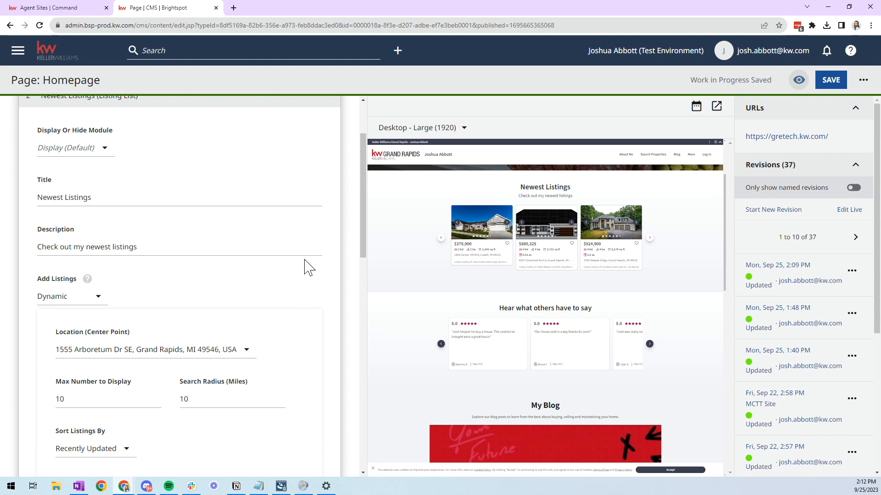
{"action": "scroll", "coordinate": [304, 252], "scroll_direction": "up", "scroll_amount": 3}
{"action": "left_click", "coordinate": [266, 187]}
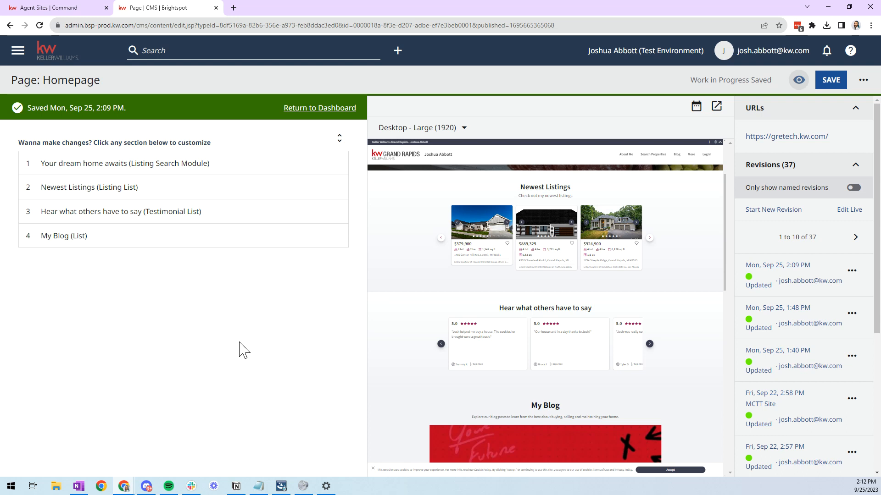